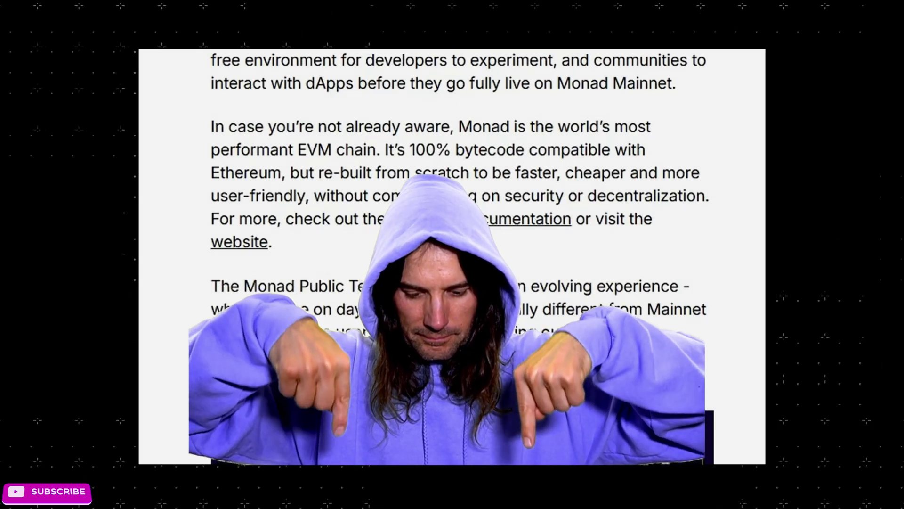
Scroll the blog post down to the 'How do I get Testnet tokens?' faucet list (5, 2, 0.05 MON)
scroll(452, 254, "down", 4)
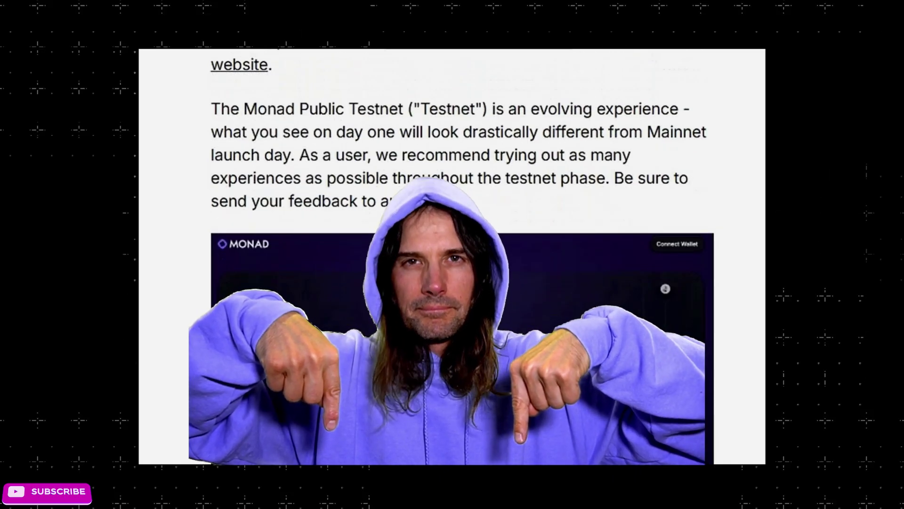
scroll(452, 254, "down", 6)
scroll(452, 254, "down", 6)
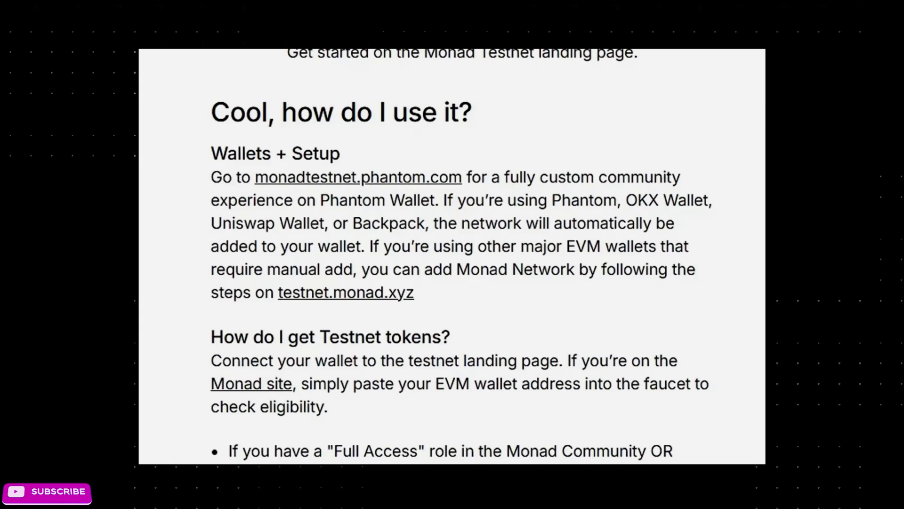
scroll(452, 254, "down", 4)
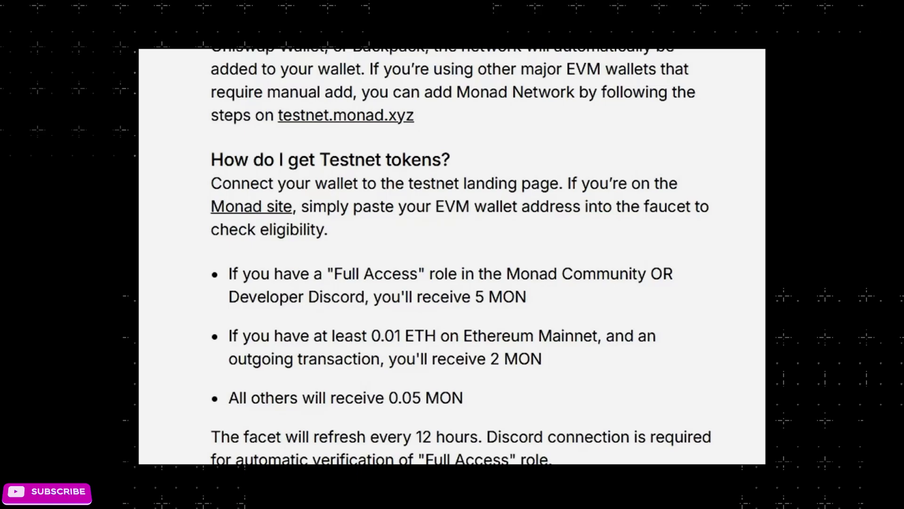
scroll(452, 254, "down", 2)
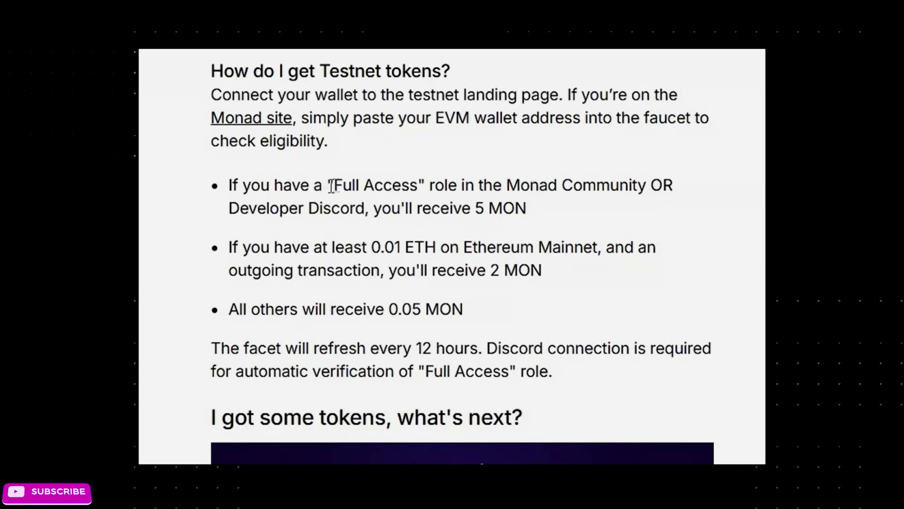
left_click_drag(334, 184, 417, 193)
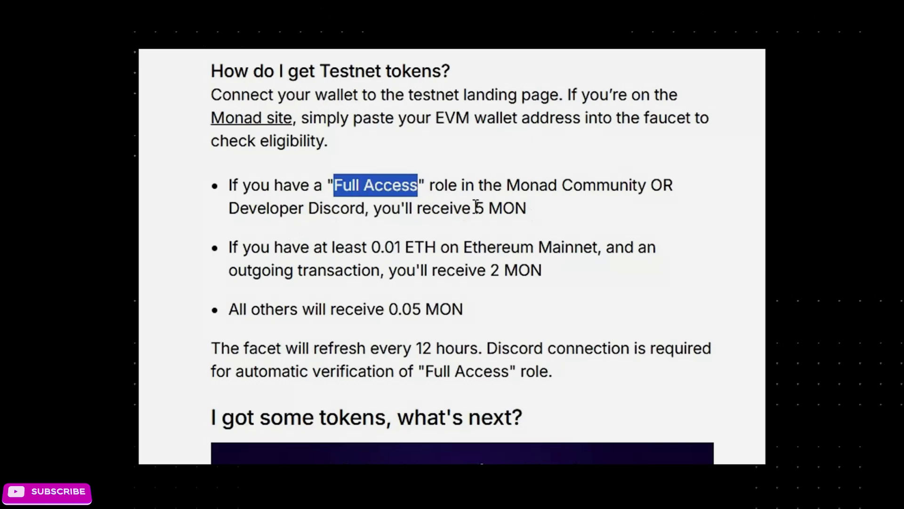
left_click_drag(474, 208, 530, 213)
left_click(657, 223)
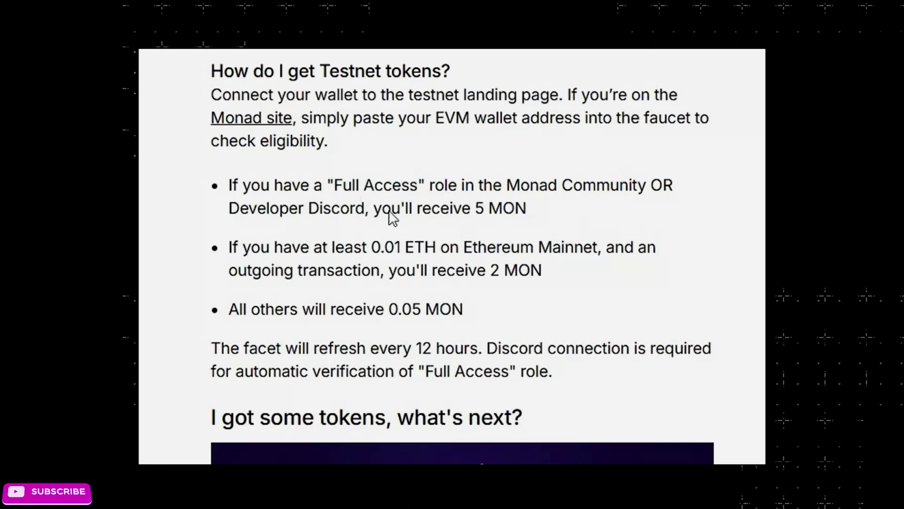
left_click_drag(333, 183, 414, 190)
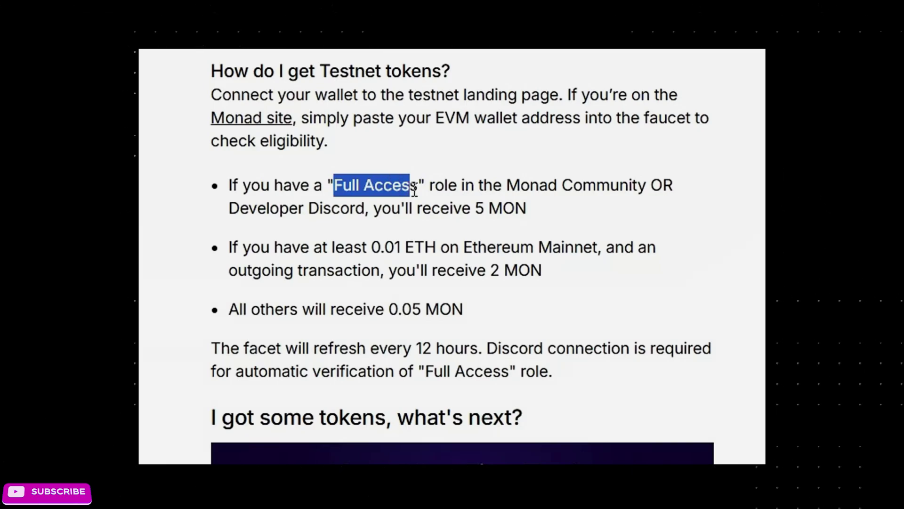
left_click(728, 247)
scroll(682, 270, "down", 2)
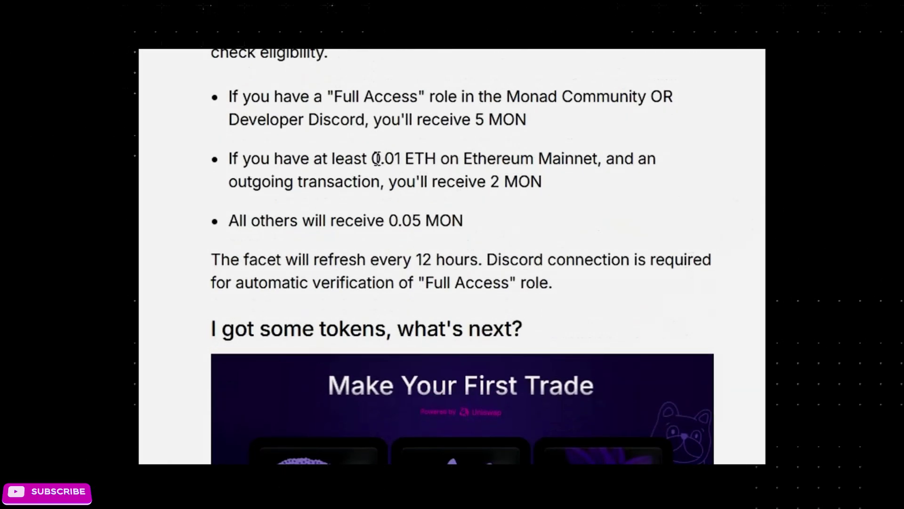
left_click_drag(372, 158, 437, 159)
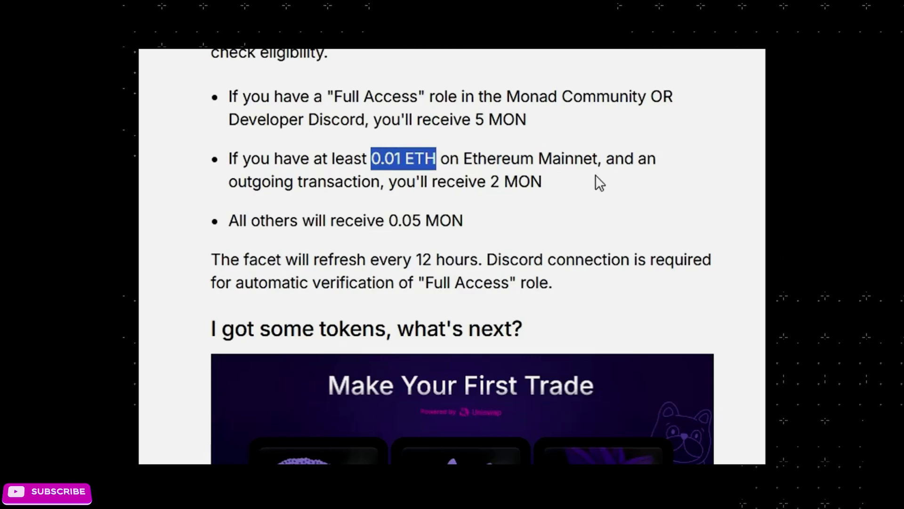
left_click(573, 189)
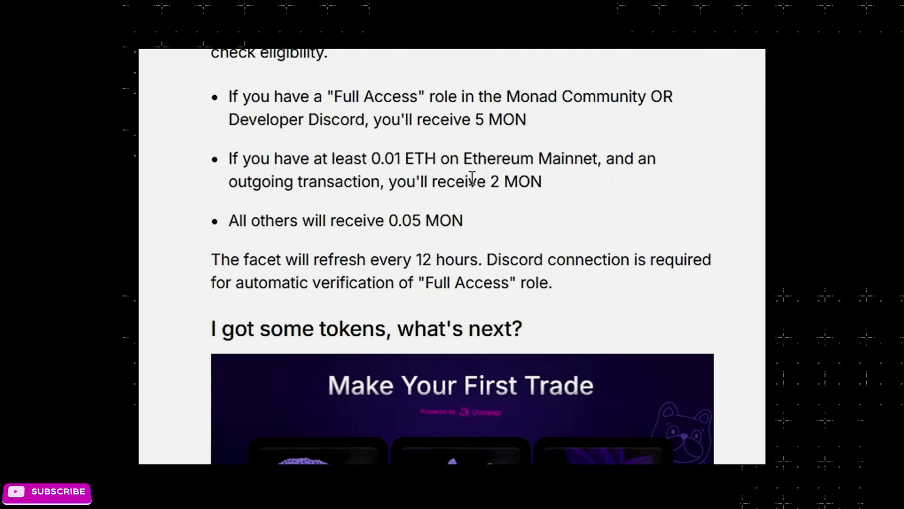
left_click_drag(491, 182, 547, 185)
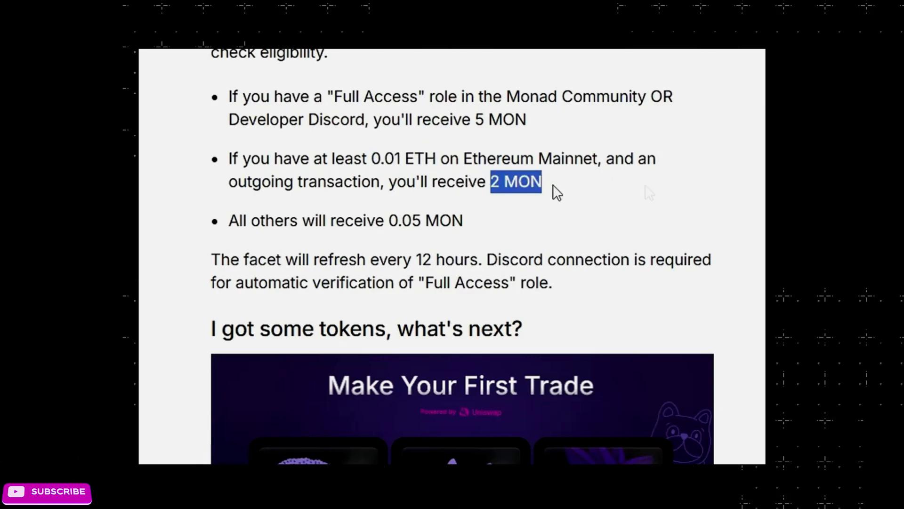
left_click(750, 202)
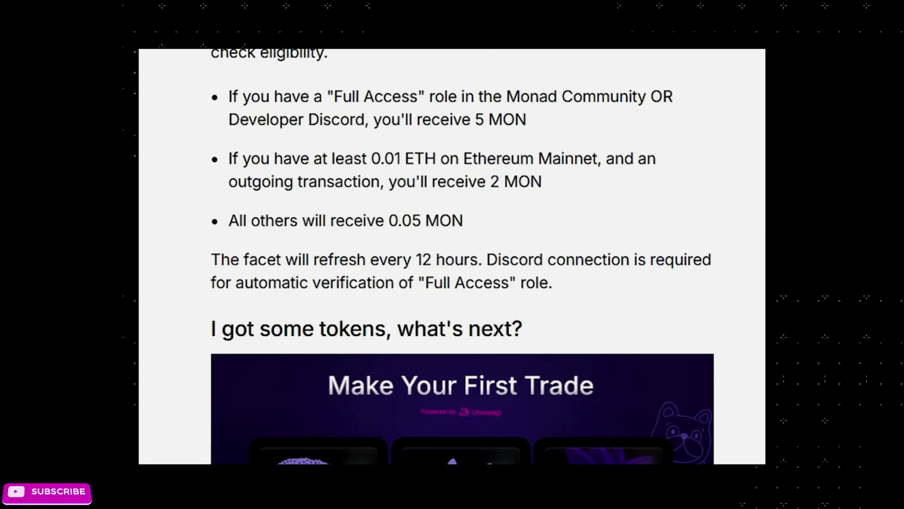
left_click_drag(387, 220, 481, 227)
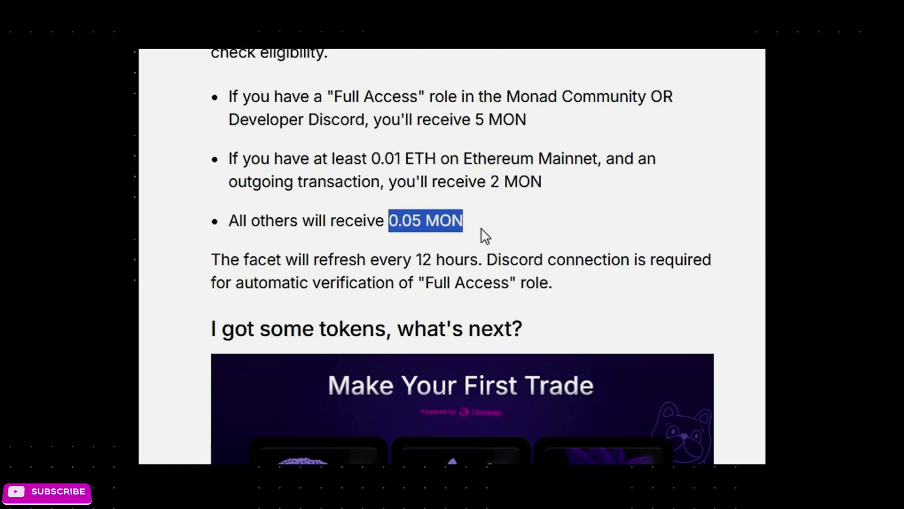
left_click(519, 221)
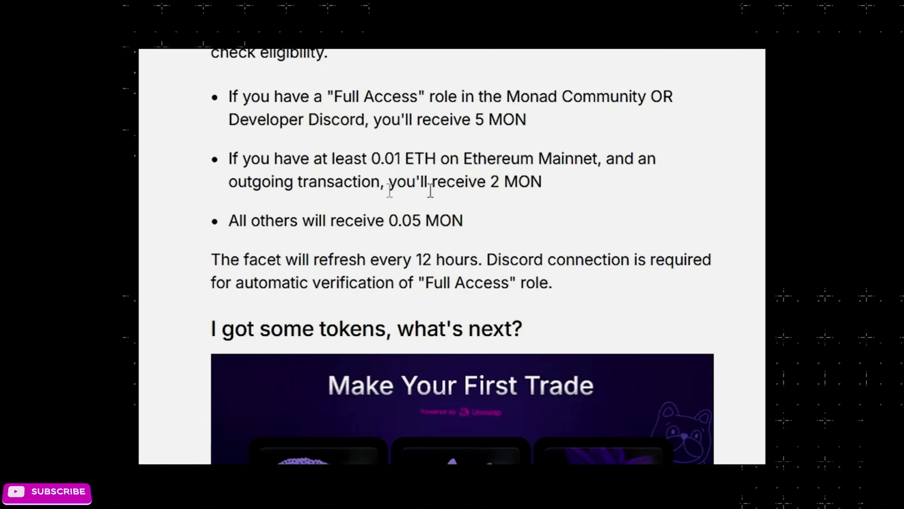
left_click_drag(388, 221, 457, 220)
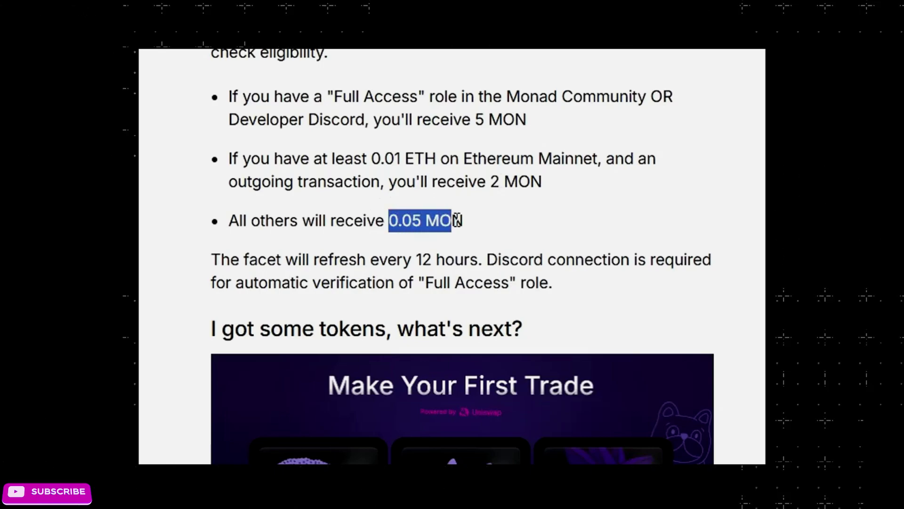
left_click(504, 228)
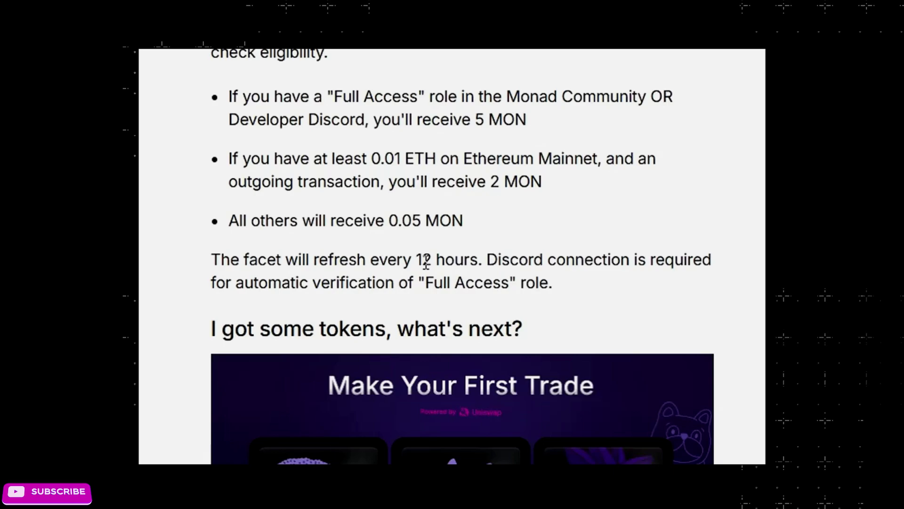
left_click_drag(420, 256, 473, 257)
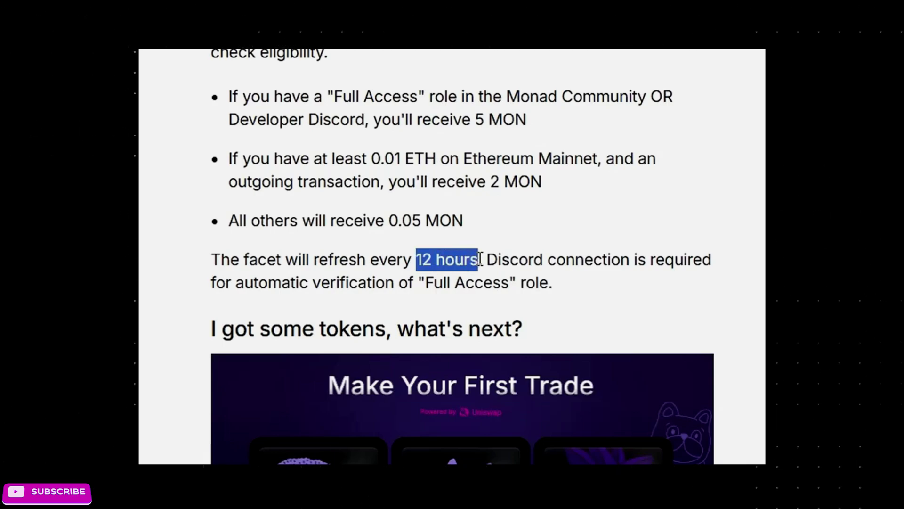
left_click(739, 283)
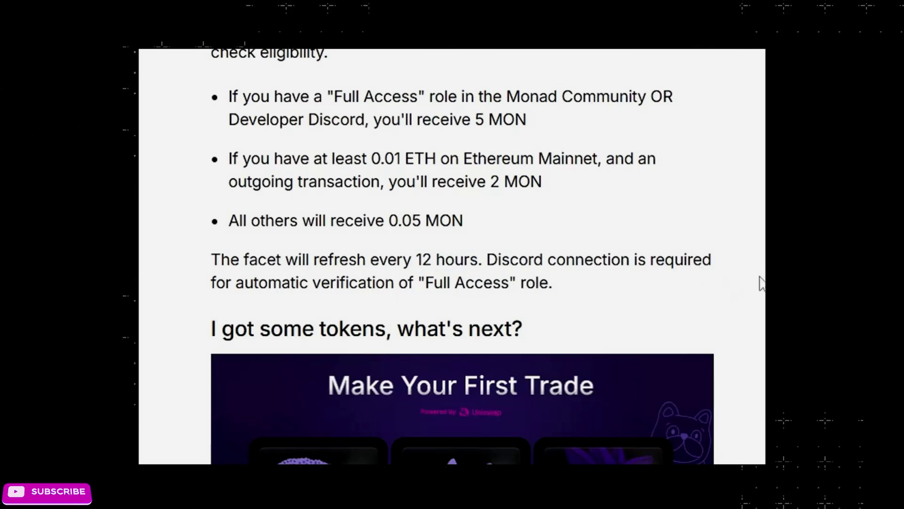
scroll(452, 257, "down", 2)
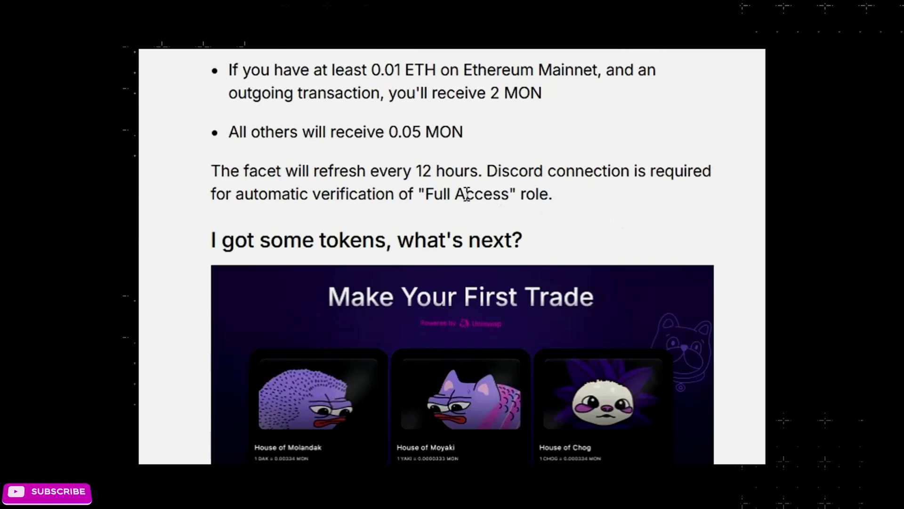
Highlight the Full Access role in the verification note, then read See Also and Tips for Users
left_click_drag(425, 194, 508, 193)
left_click(580, 201)
scroll(631, 216, "down", 3)
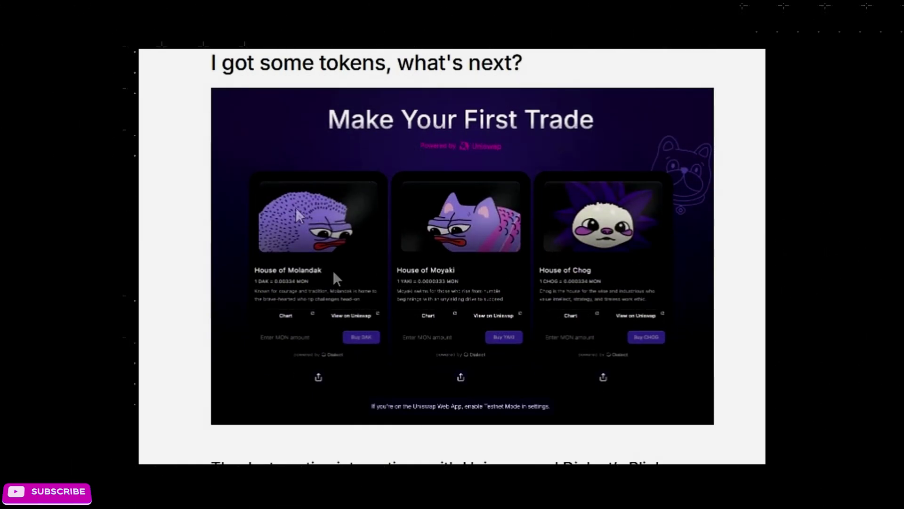
scroll(632, 222, "down", 3)
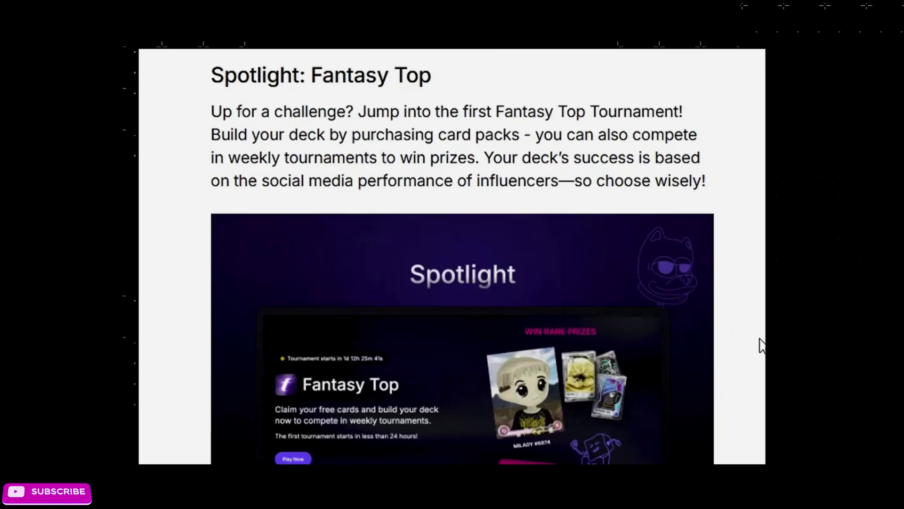
scroll(759, 344, "down", 2)
scroll(698, 327, "up", 2)
scroll(754, 316, "down", 2)
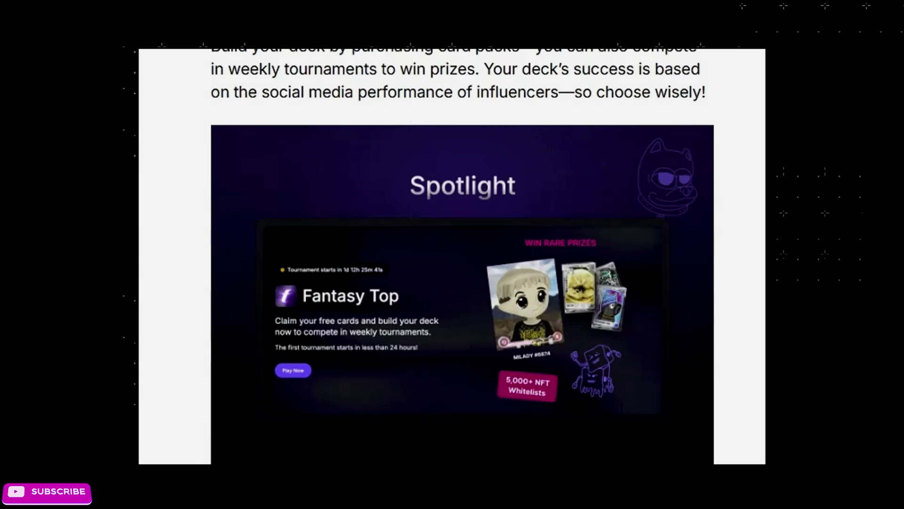
scroll(708, 275, "down", 2)
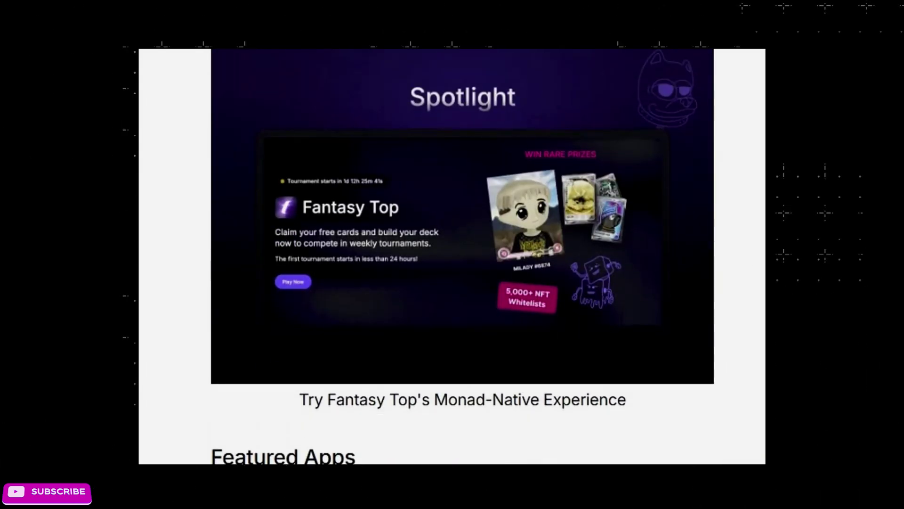
scroll(452, 256, "down", 4)
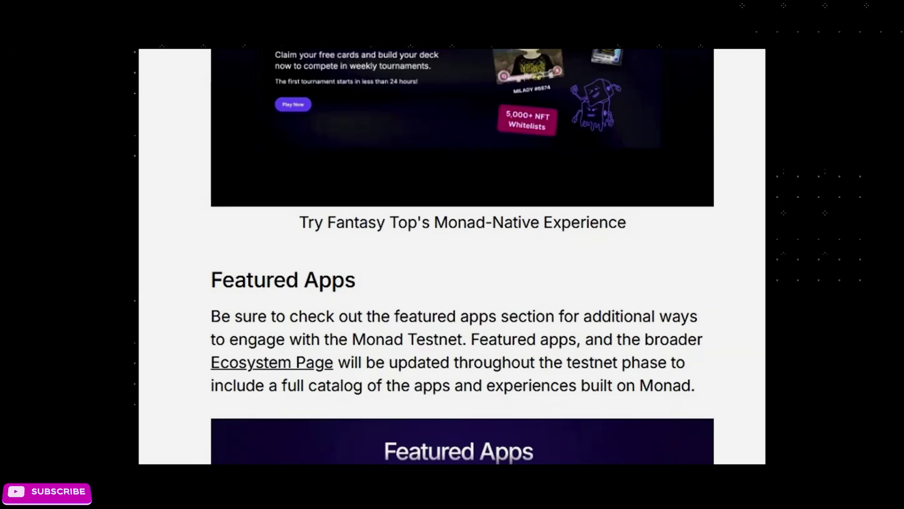
scroll(452, 257, "down", 2)
Read through the Stay Secure advice to the end of the blog post
scroll(452, 256, "down", 2)
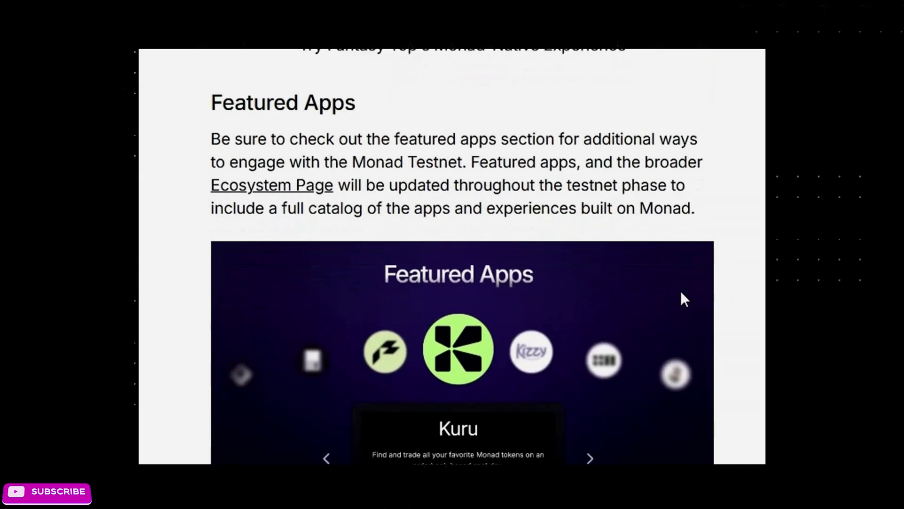
scroll(428, 376, "down", 4)
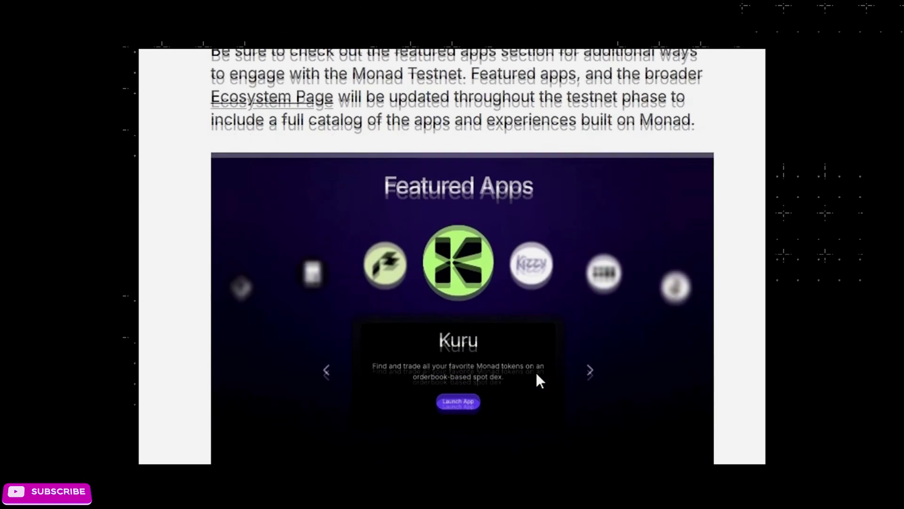
scroll(614, 296, "down", 6)
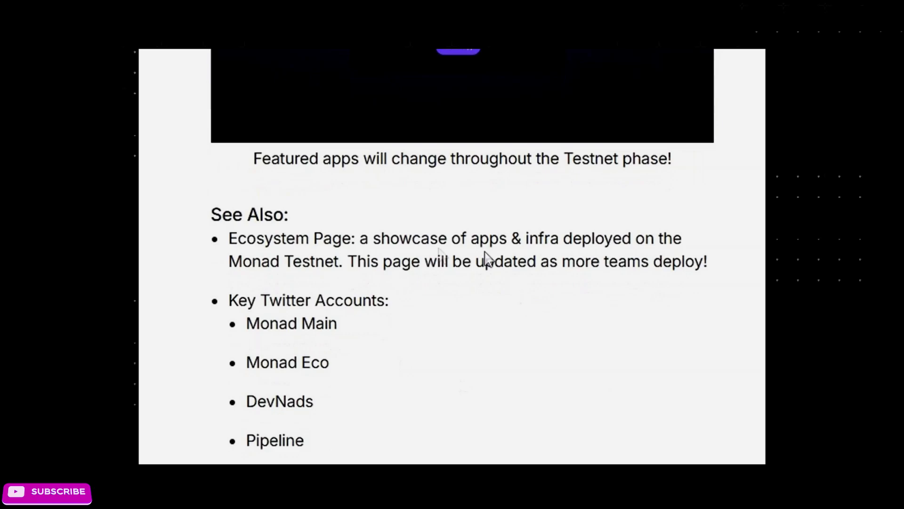
scroll(448, 397, "up", 10)
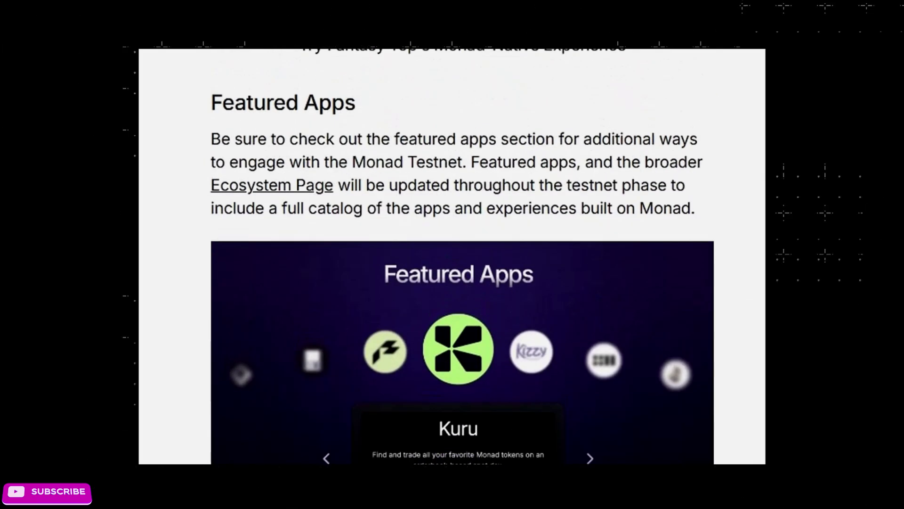
scroll(452, 255, "down", 10)
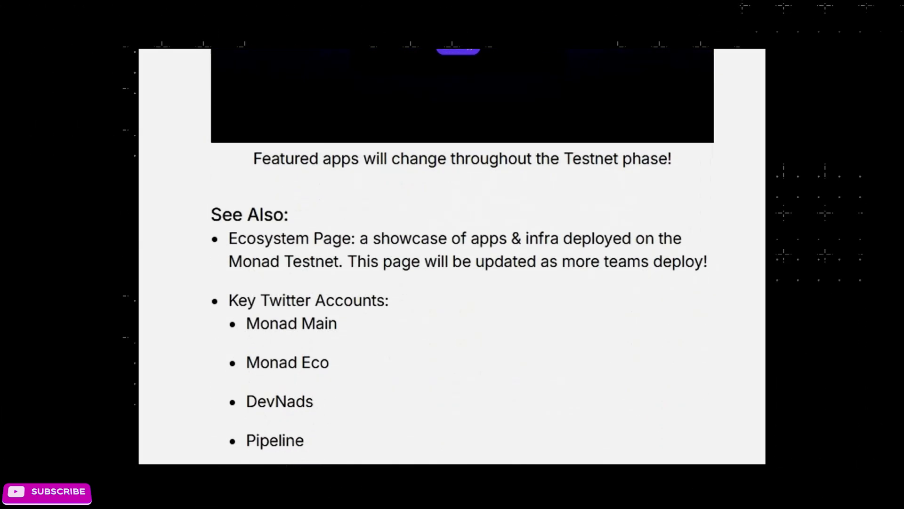
scroll(756, 403, "down", 2)
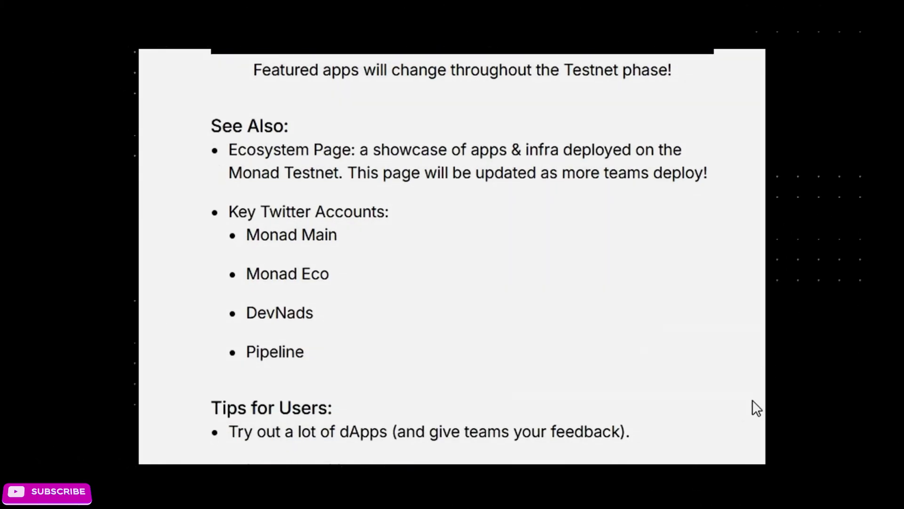
scroll(467, 313, "down", 6)
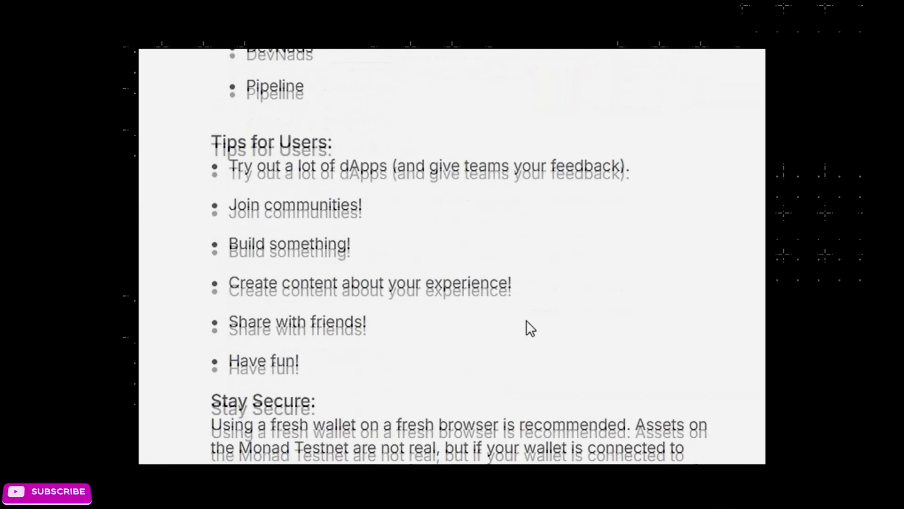
scroll(522, 330, "down", 2)
scroll(624, 325, "down", 2)
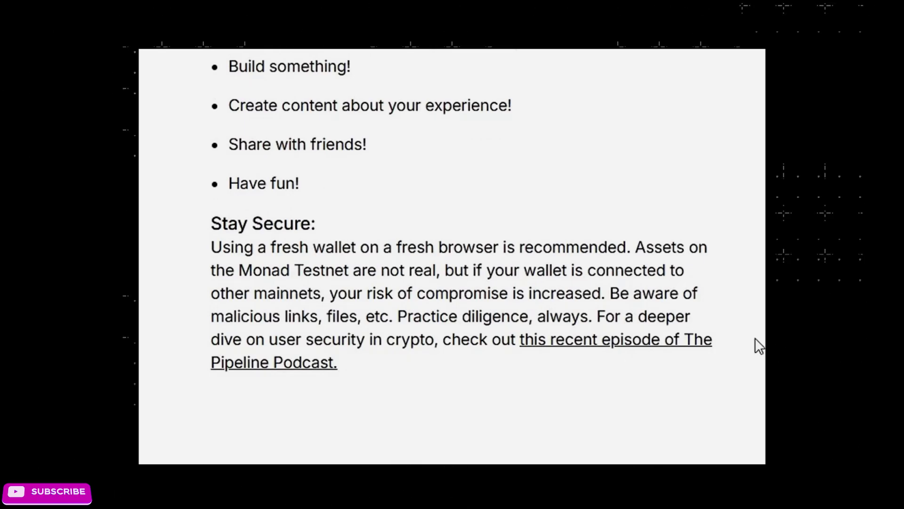
scroll(755, 339, "down", 4)
scroll(748, 338, "up", 15)
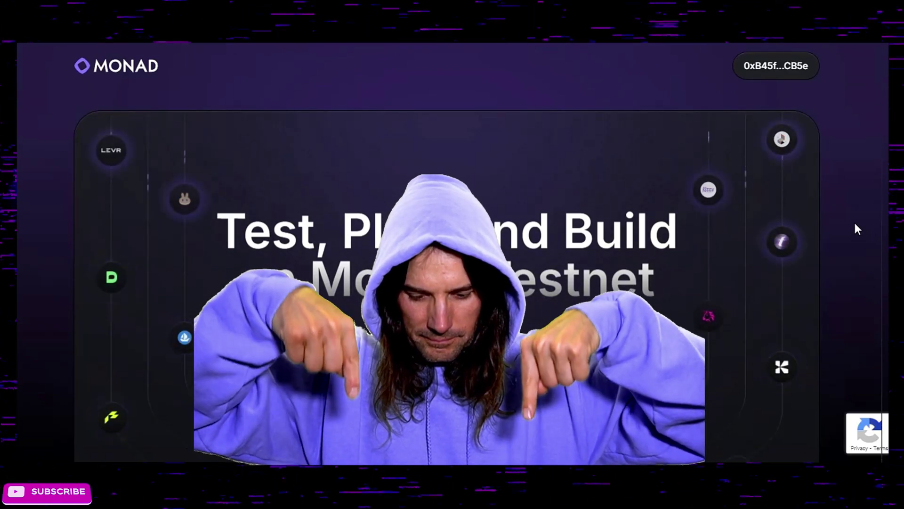
Check the faucet wallet address under Getting Started, then open the Add Monad Testnet page
scroll(854, 224, "down", 10)
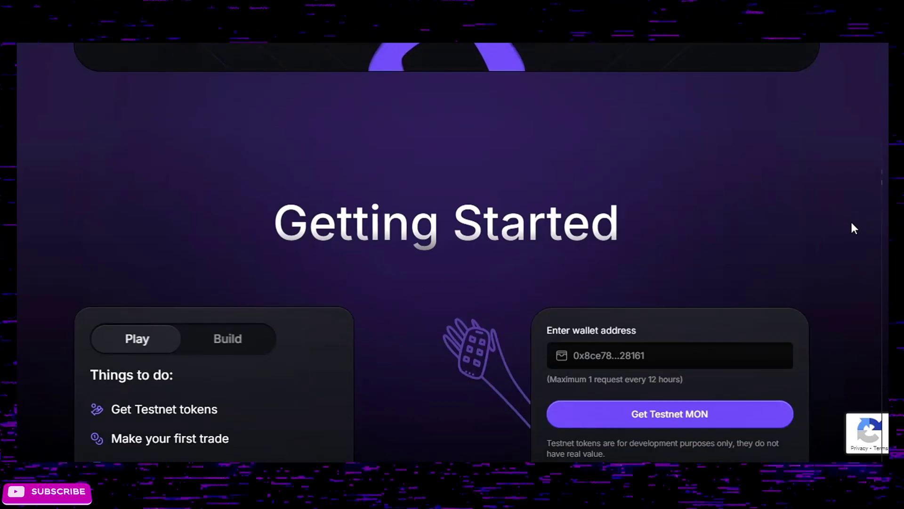
scroll(851, 223, "down", 2)
scroll(854, 228, "down", 4)
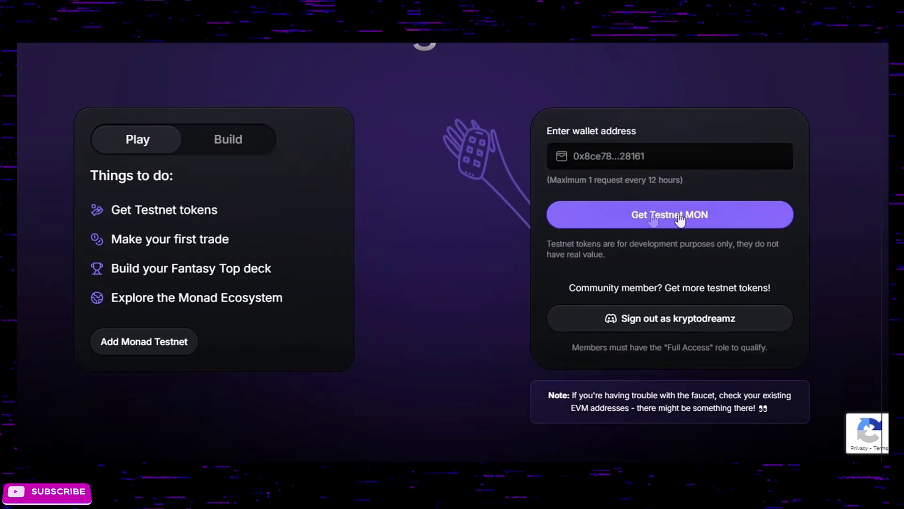
left_click(587, 152)
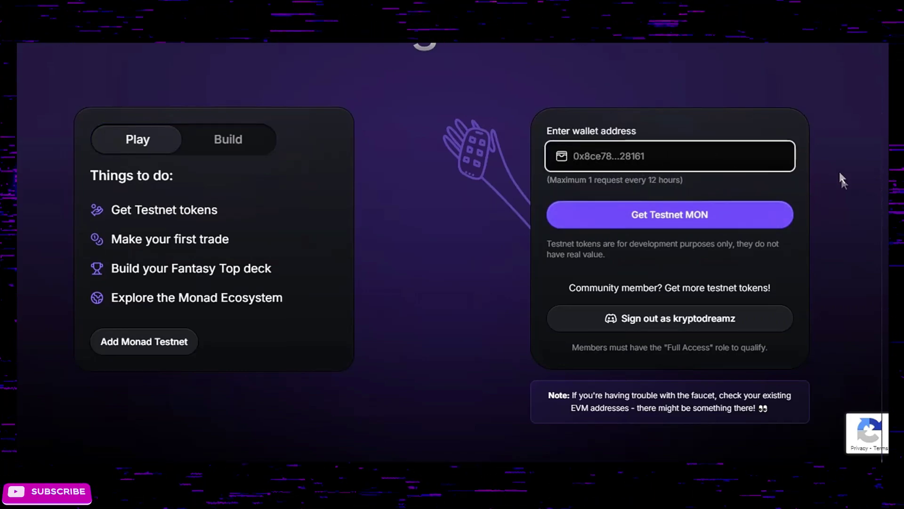
left_click(651, 223)
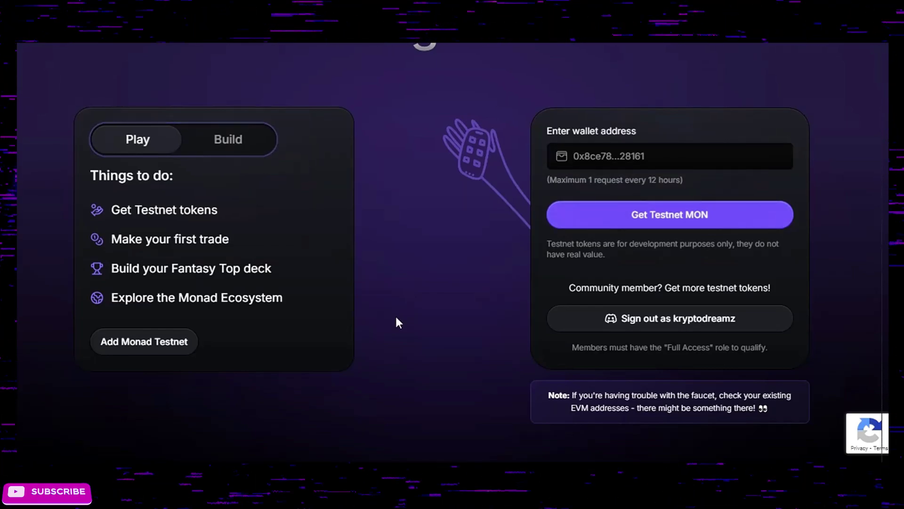
left_click(138, 350)
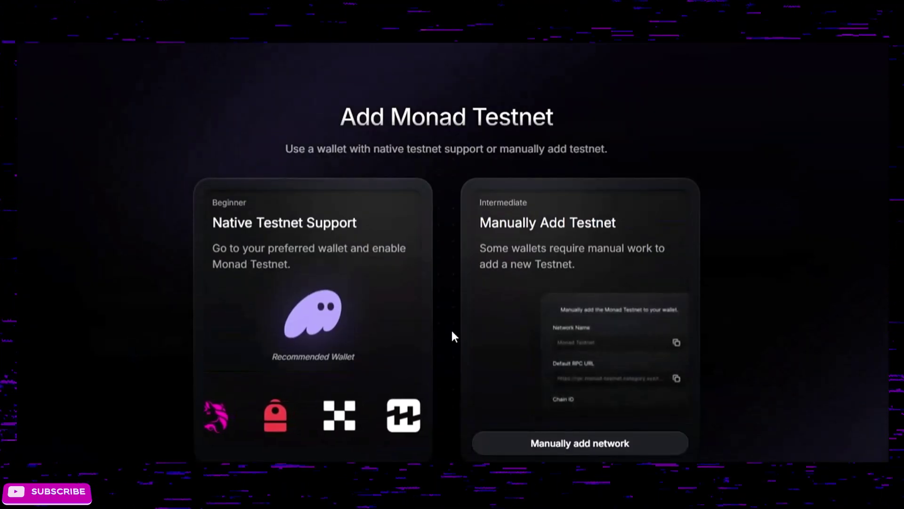
Choose to add Monad Testnet to the wallet manually
scroll(450, 337, "down", 2)
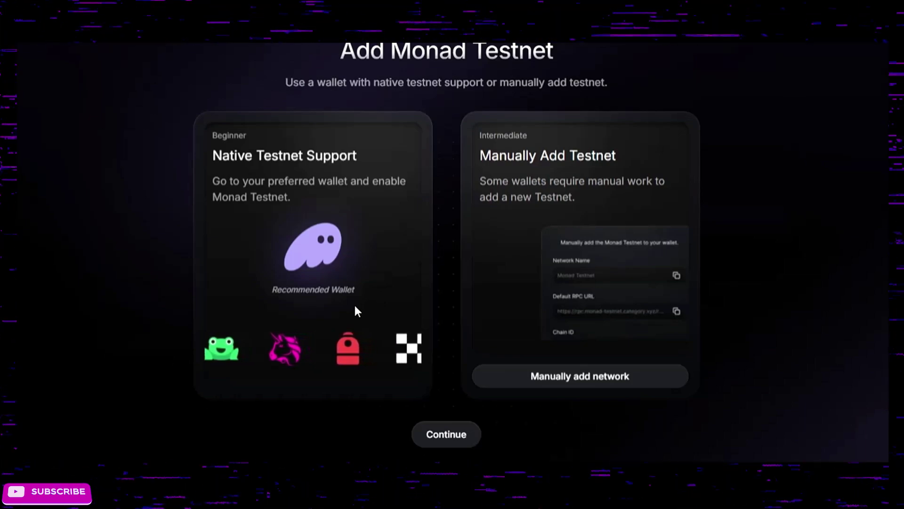
left_click(586, 384)
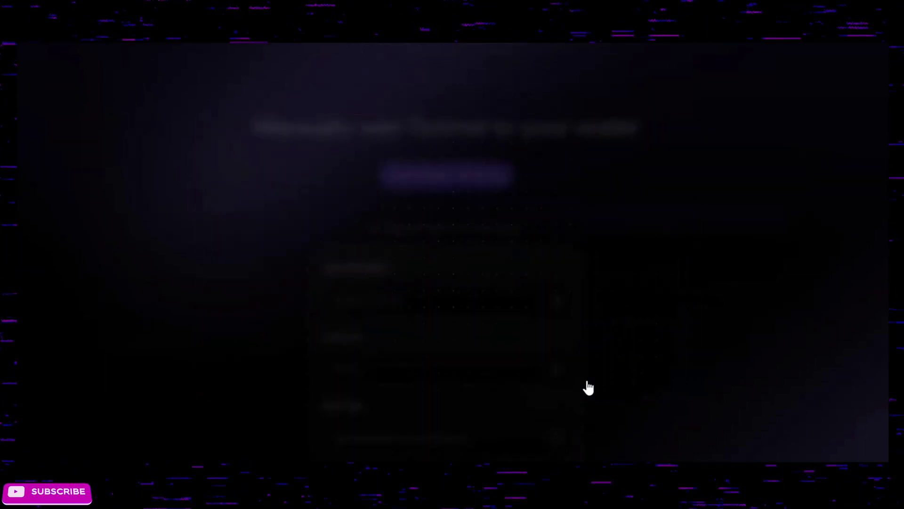
Review the manual network fields, then back out and close the Add Monad Testnet window
scroll(617, 339, "down", 1)
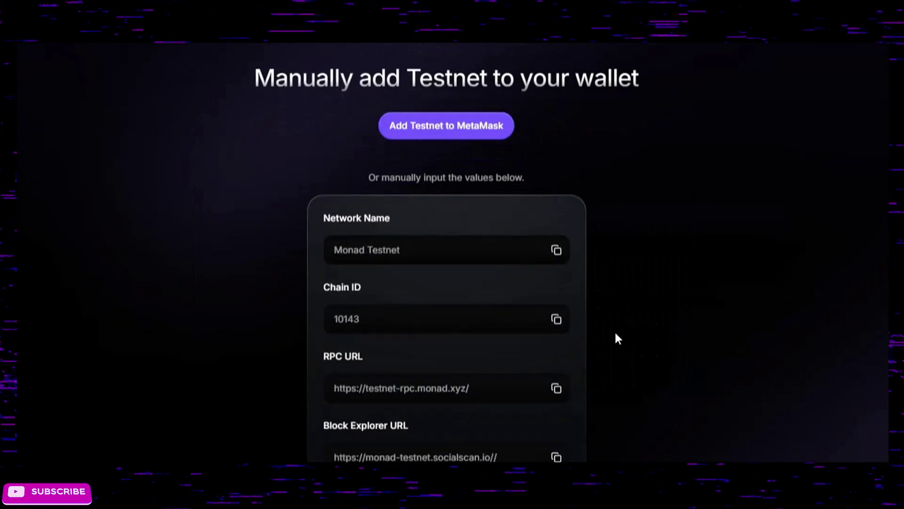
scroll(615, 338, "down", 1)
scroll(613, 332, "down", 1)
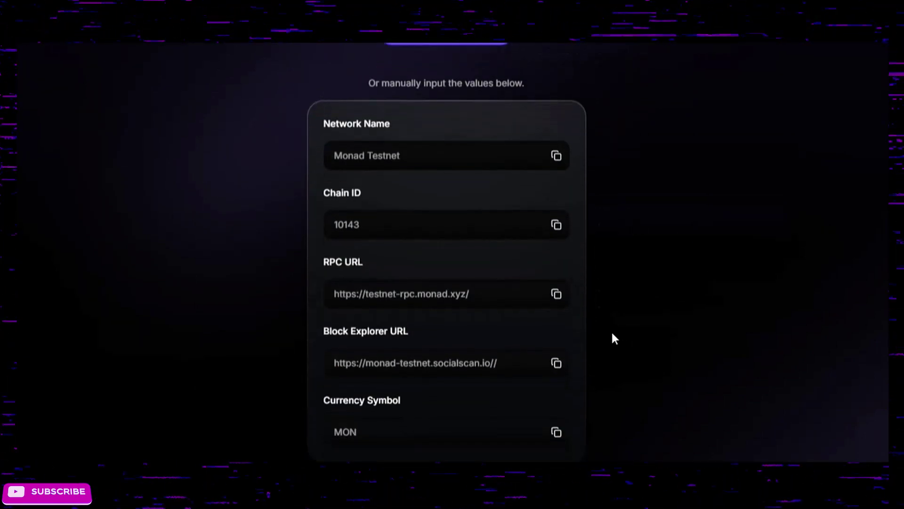
scroll(611, 340, "up", 3)
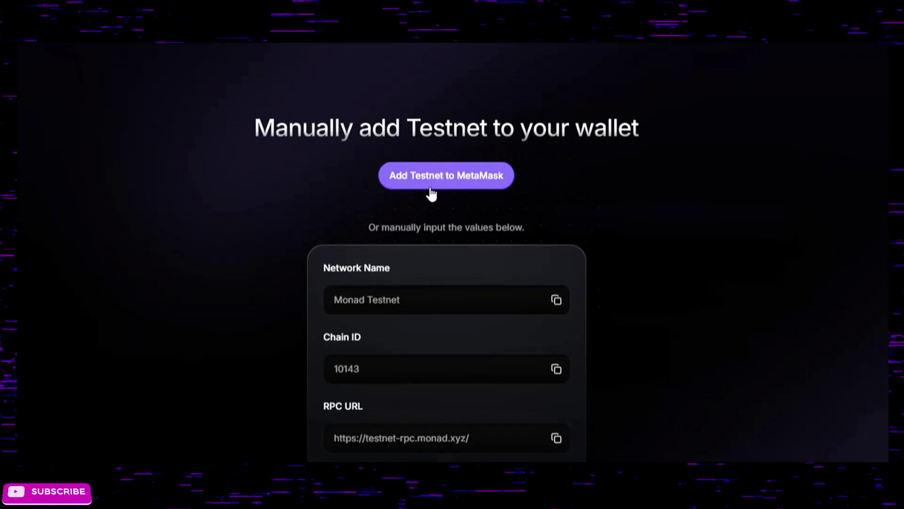
scroll(612, 242, "down", 3)
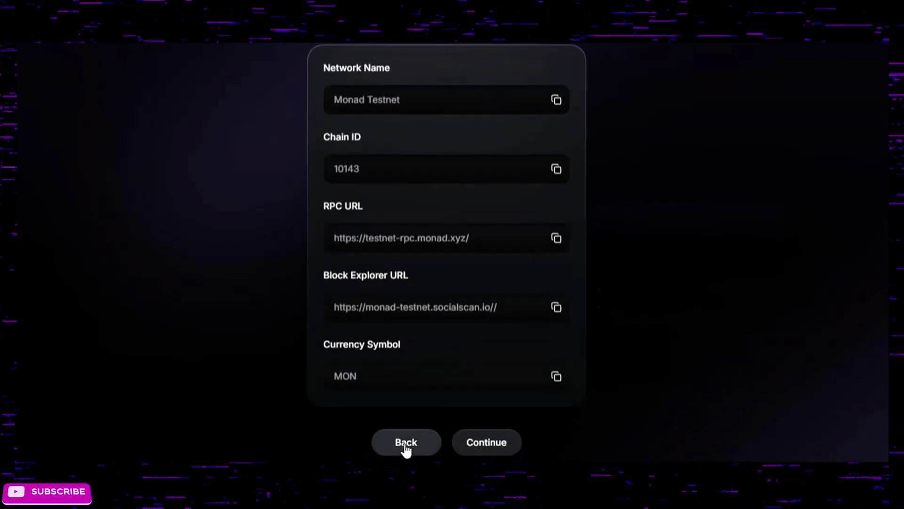
left_click(405, 445)
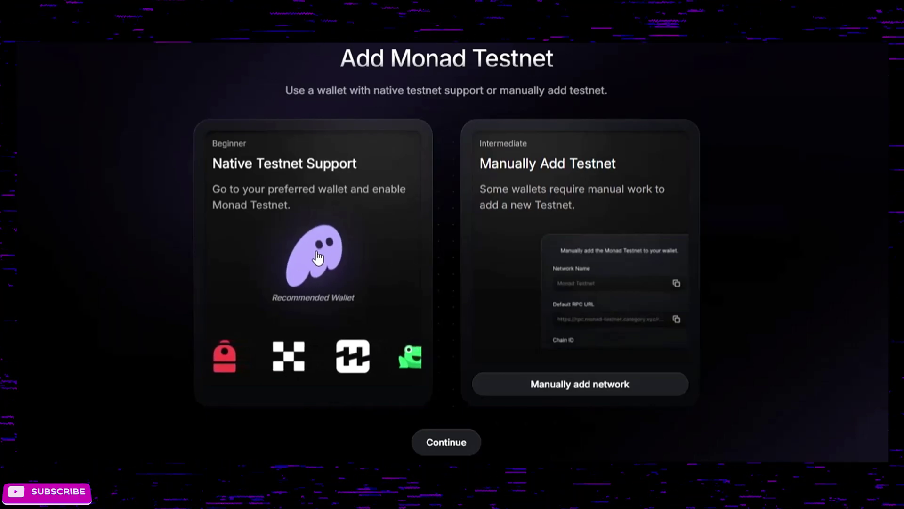
left_click(430, 309)
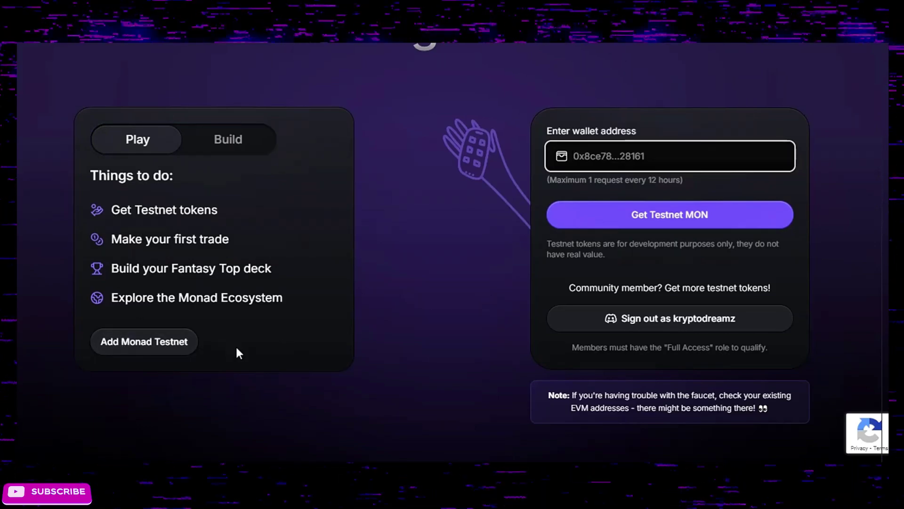
Buy CHOG with .5 testnet MON in the Make Your First Trade section
scroll(433, 265, "down", 10)
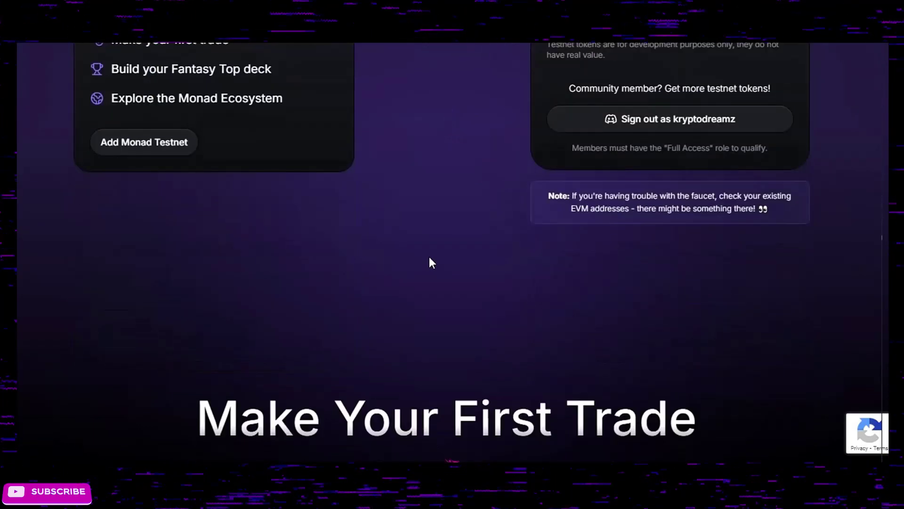
scroll(429, 262, "down", 5)
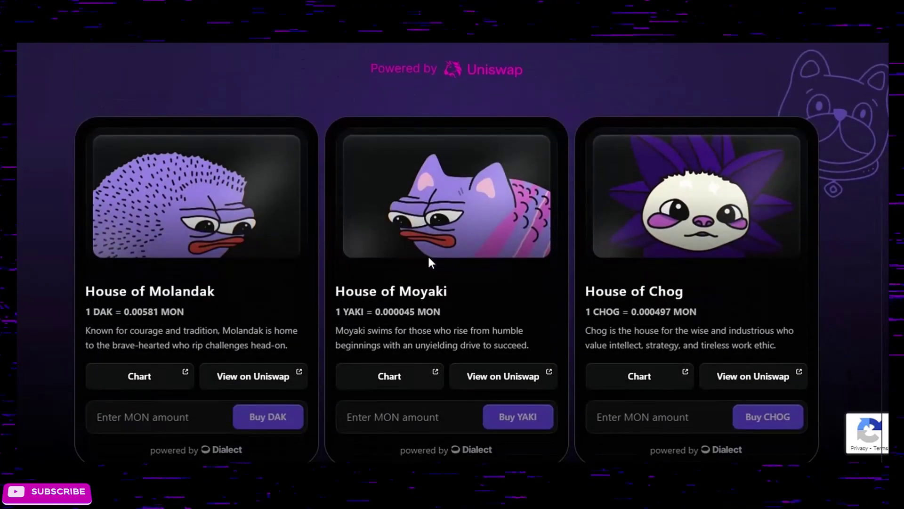
left_click(394, 289)
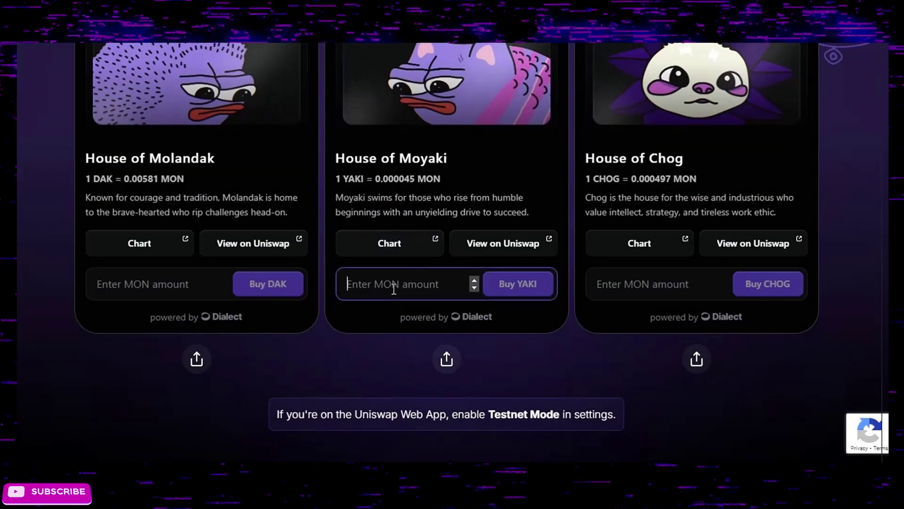
left_click(171, 286)
scroll(370, 291, "up", 2)
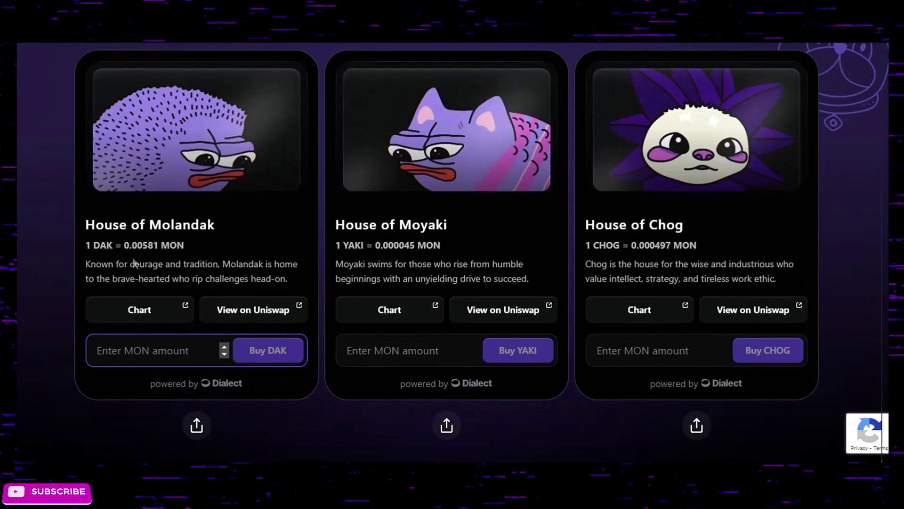
left_click(649, 350)
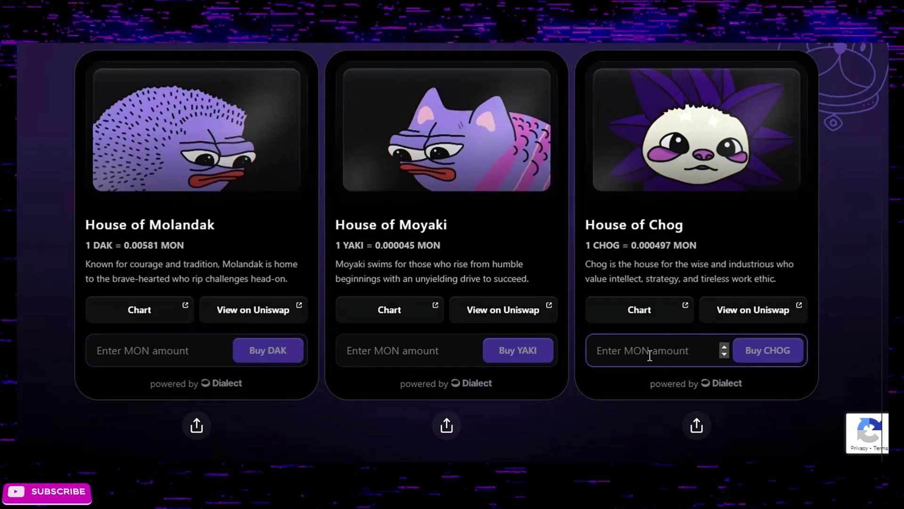
type(".5")
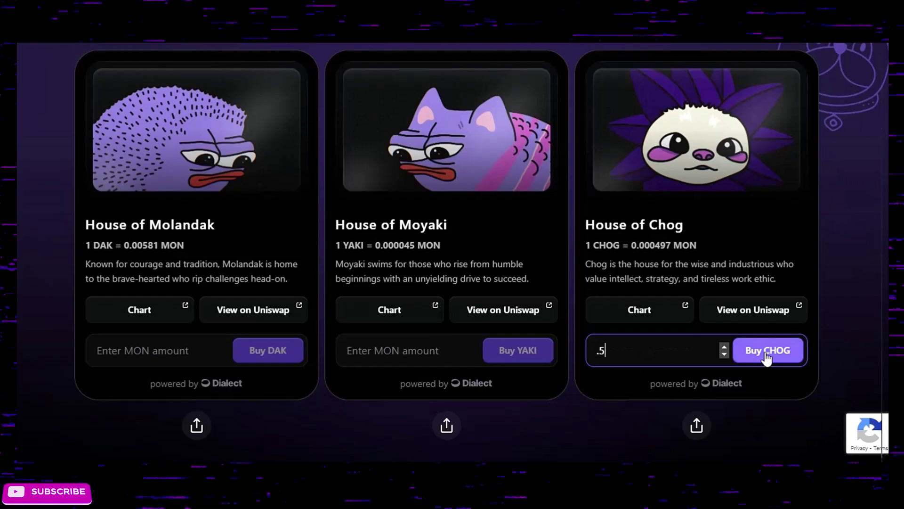
left_click(768, 351)
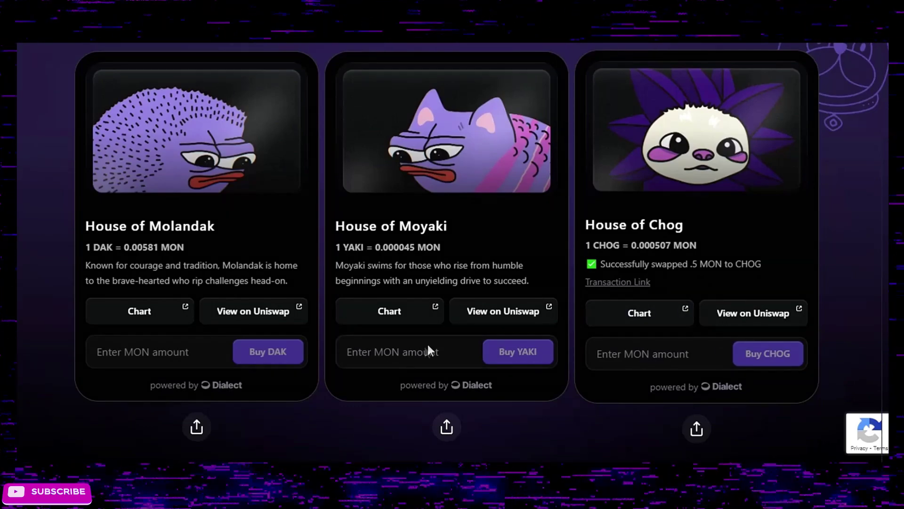
scroll(514, 257, "down", 8)
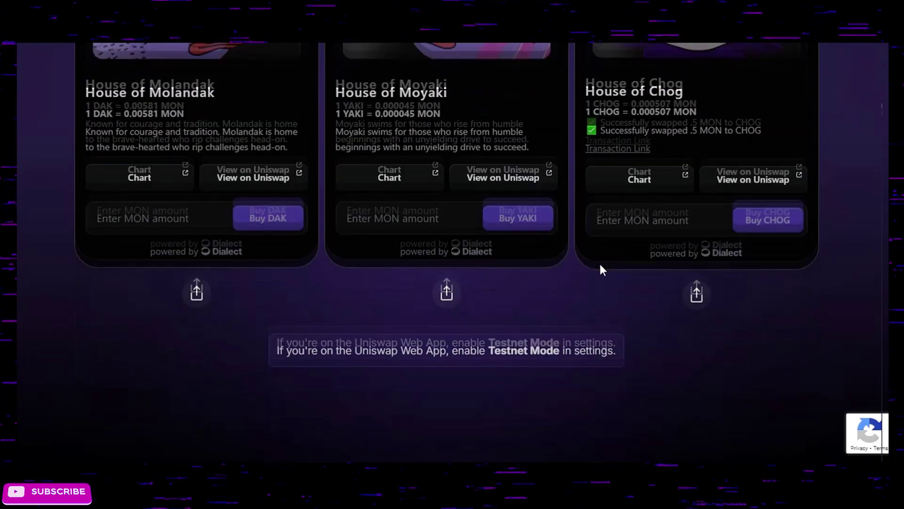
scroll(601, 267, "down", 5)
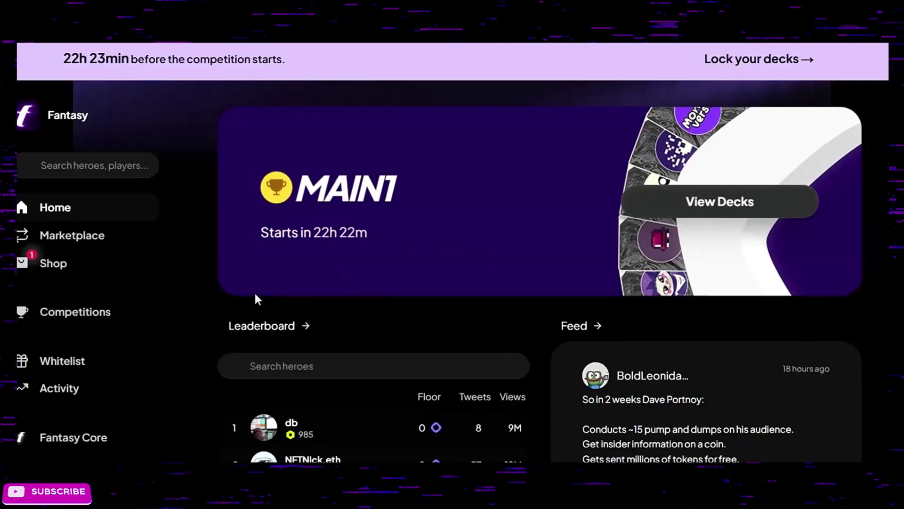
Browse Fantasy Top's Whitelist roulette and Main 1 competition leagues pages
scroll(254, 291, "down", 5)
scroll(207, 347, "down", 2)
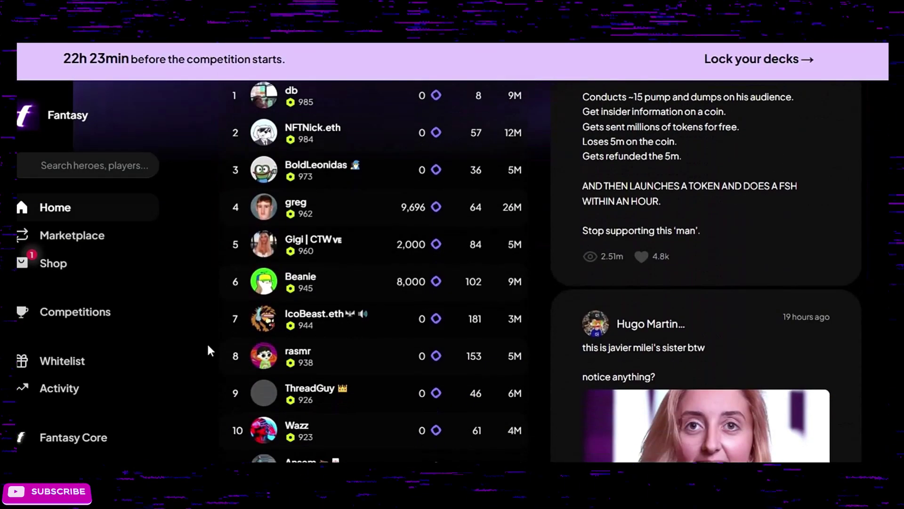
left_click(60, 363)
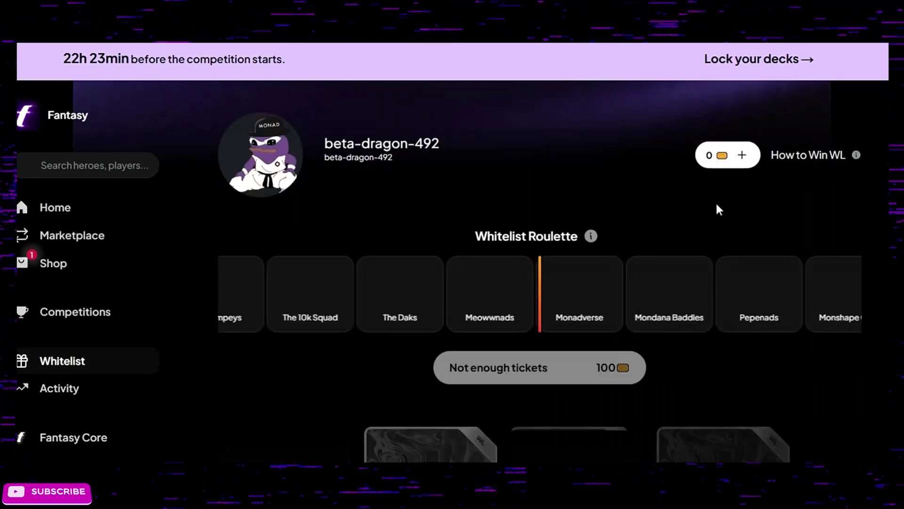
scroll(550, 333, "down", 3)
scroll(473, 340, "up", 3)
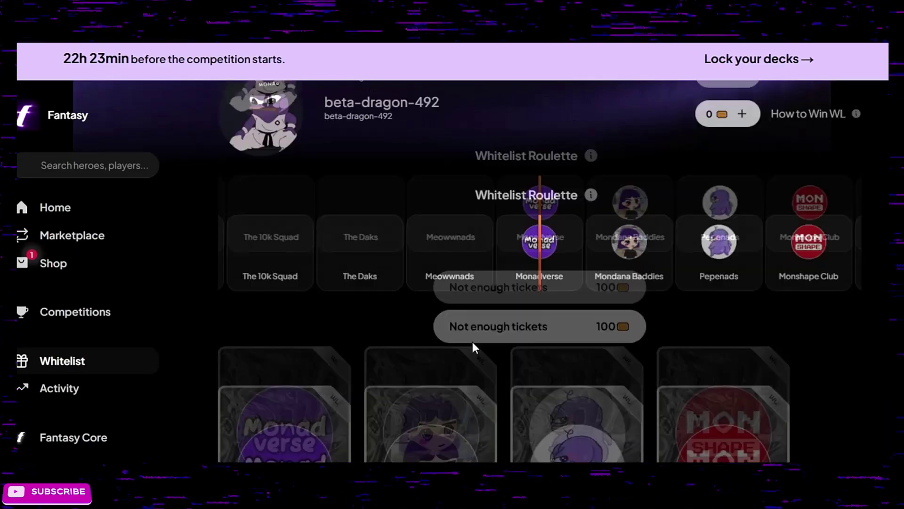
left_click(51, 311)
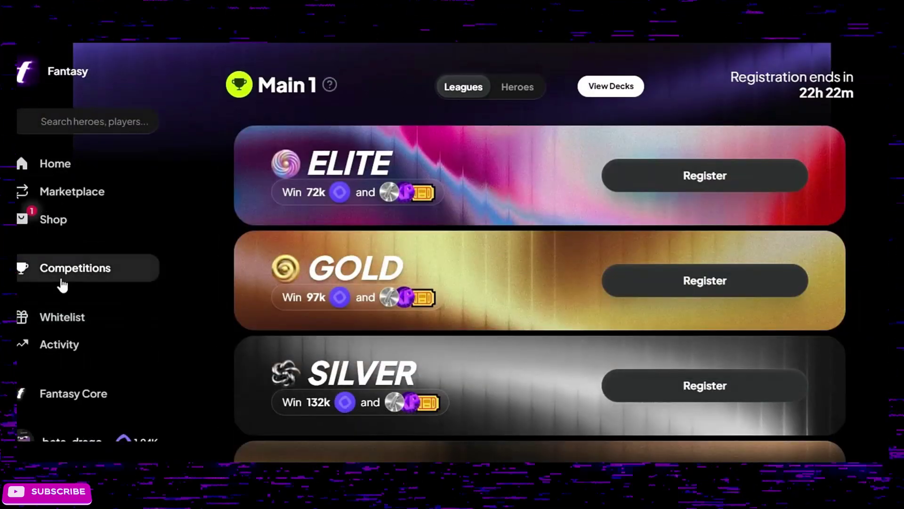
In the Shop's rewards list, start claiming the free 1 Violet pack
left_click(46, 229)
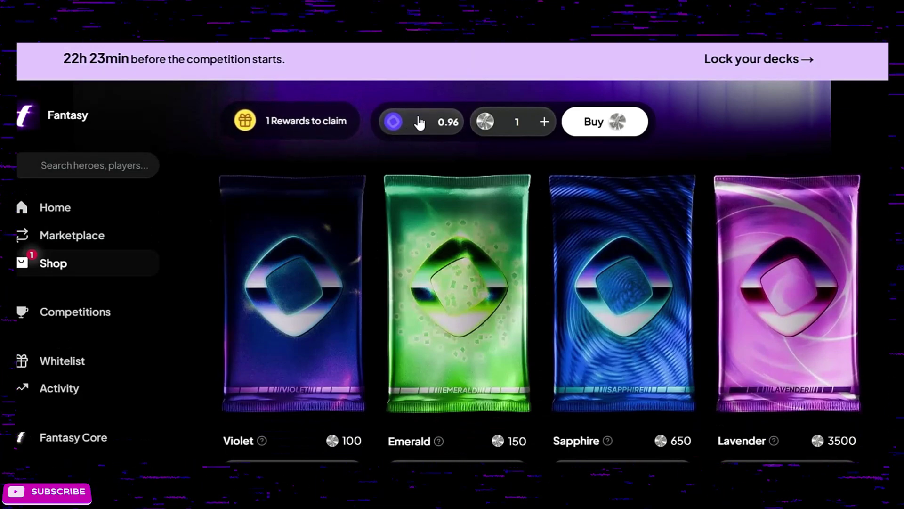
left_click(299, 120)
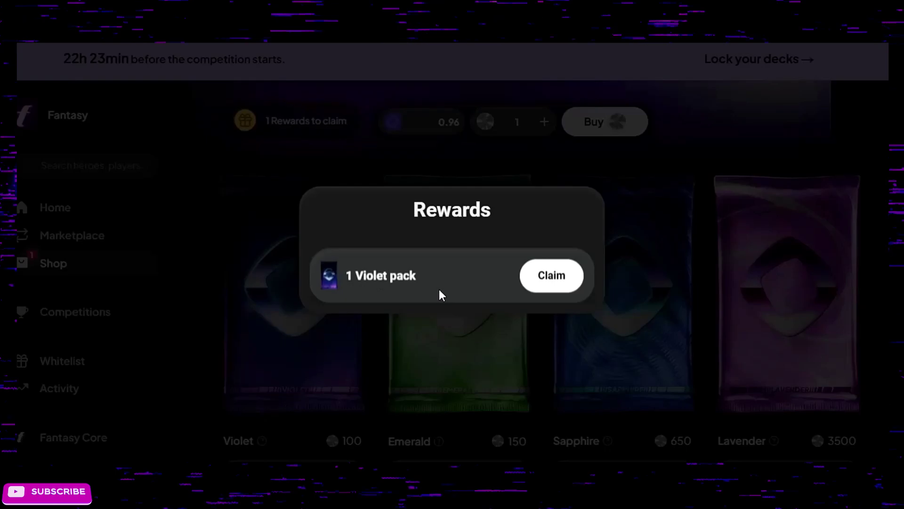
left_click(566, 282)
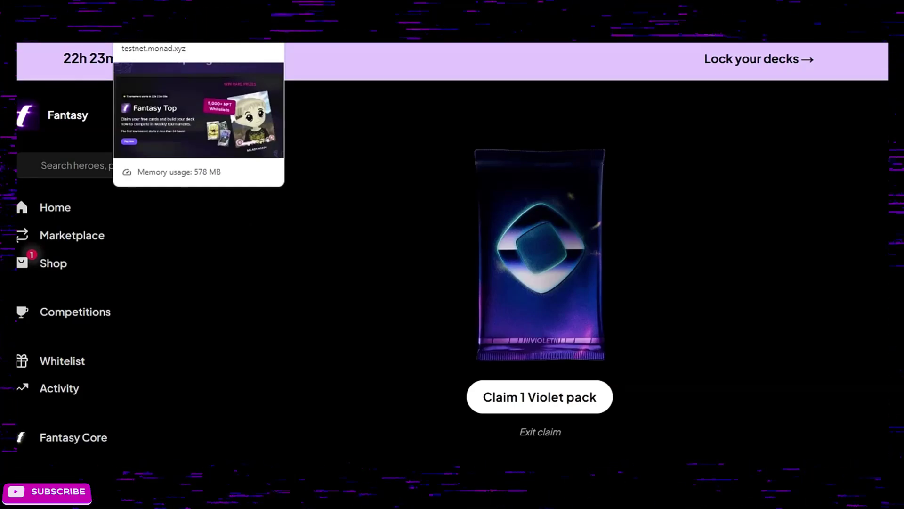
Back on the Monad Testnet site, cycle Featured Apps through Kizzy, Curvance, RareBetSports, Magic Eden and Plato
left_click(155, 36)
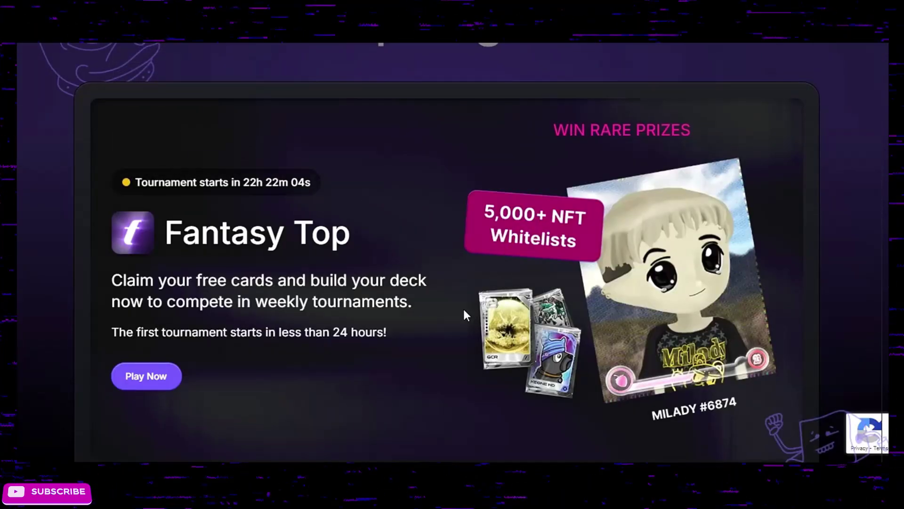
scroll(490, 319, "down", 2)
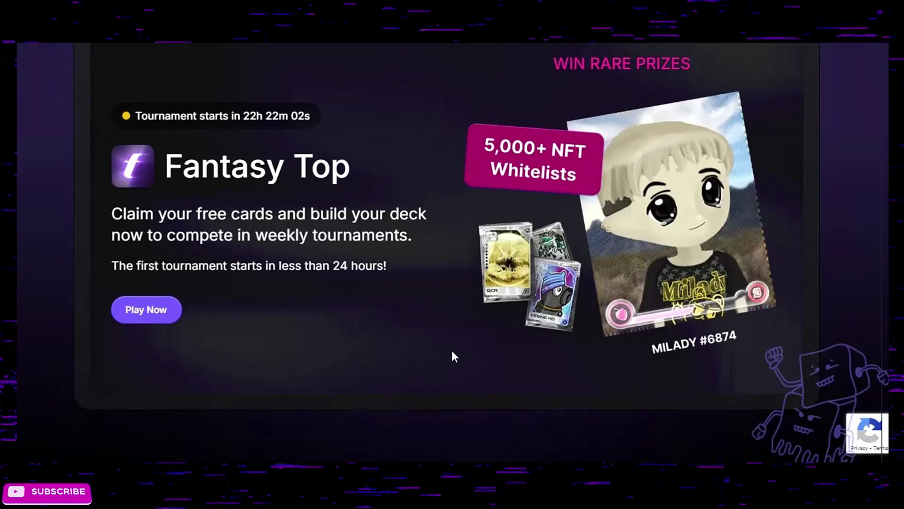
scroll(451, 349, "down", 3)
scroll(450, 349, "down", 4)
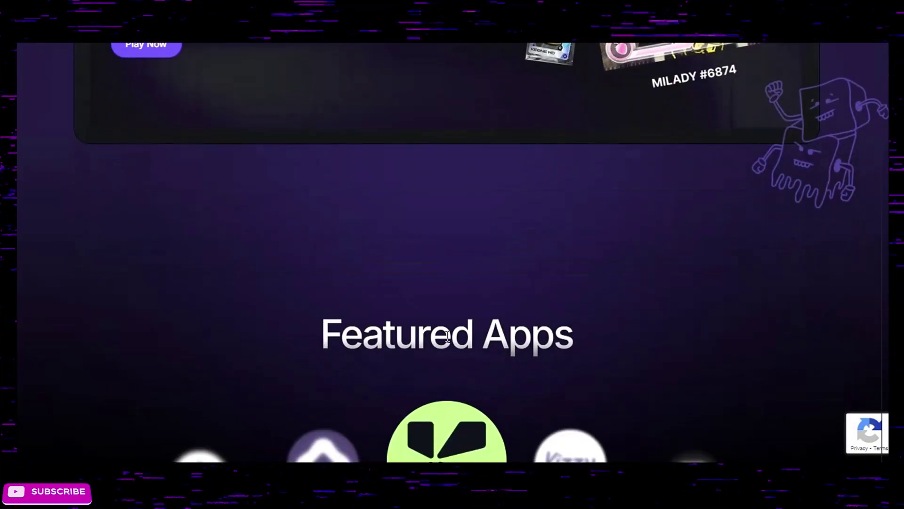
scroll(442, 328, "down", 3)
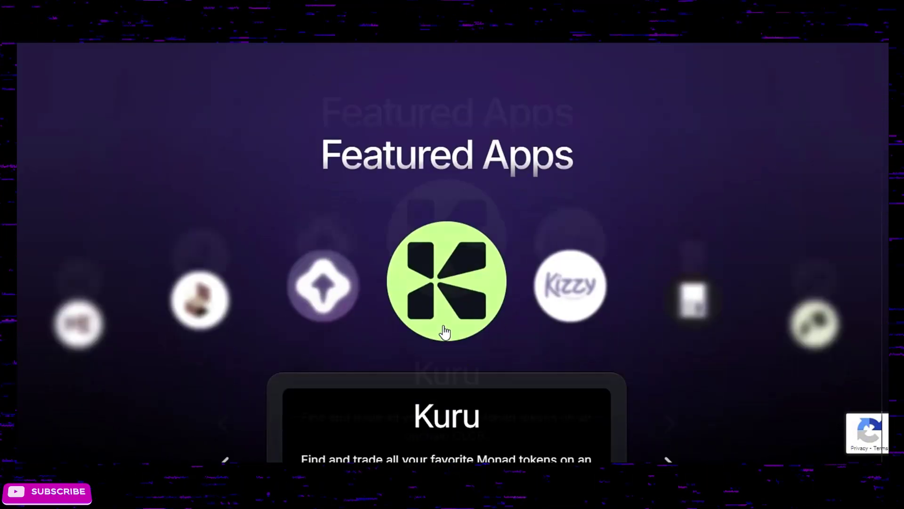
scroll(541, 296, "down", 2)
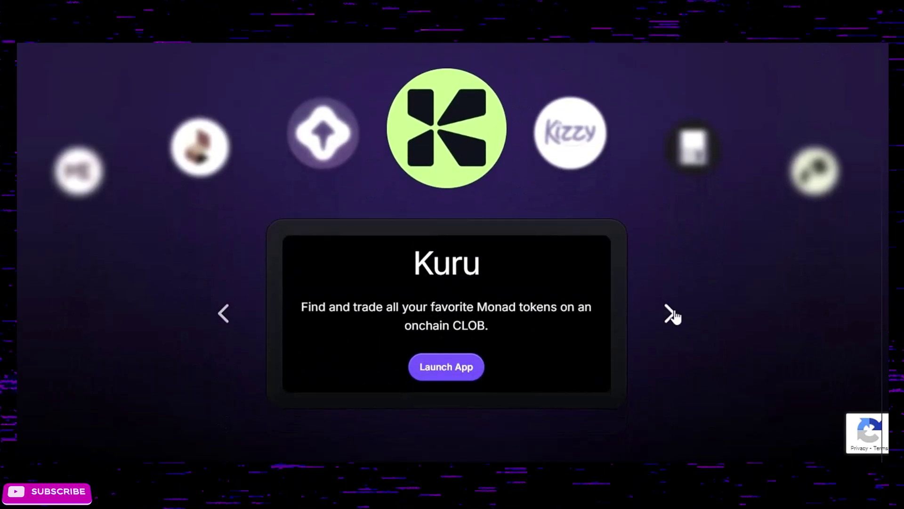
left_click(672, 313)
left_click(683, 312)
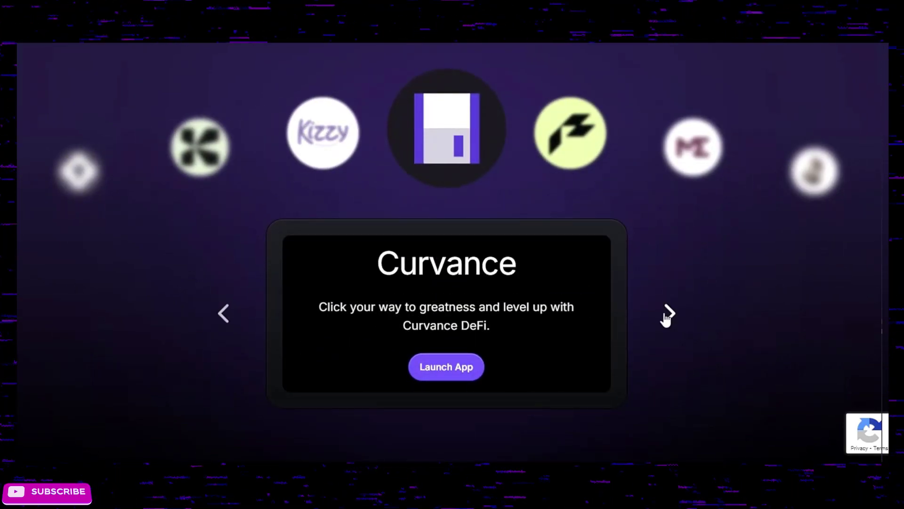
left_click(668, 314)
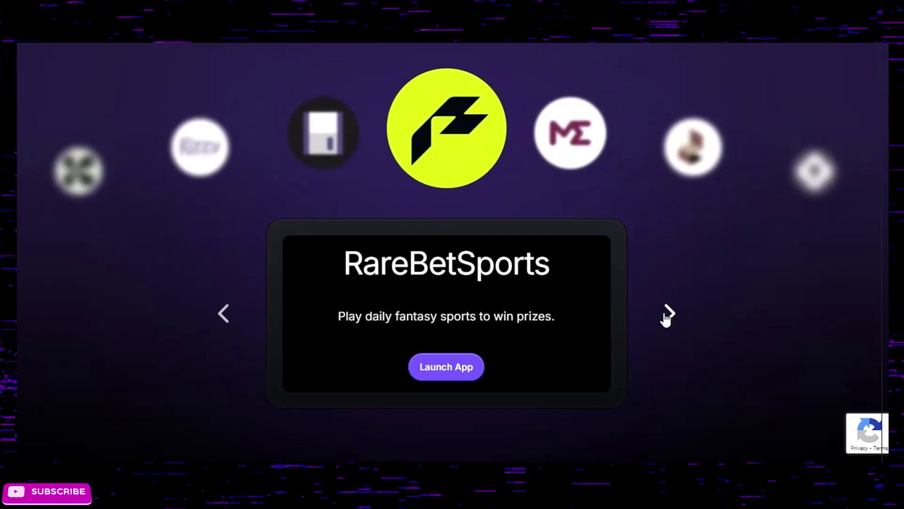
left_click(668, 314)
left_click(668, 314)
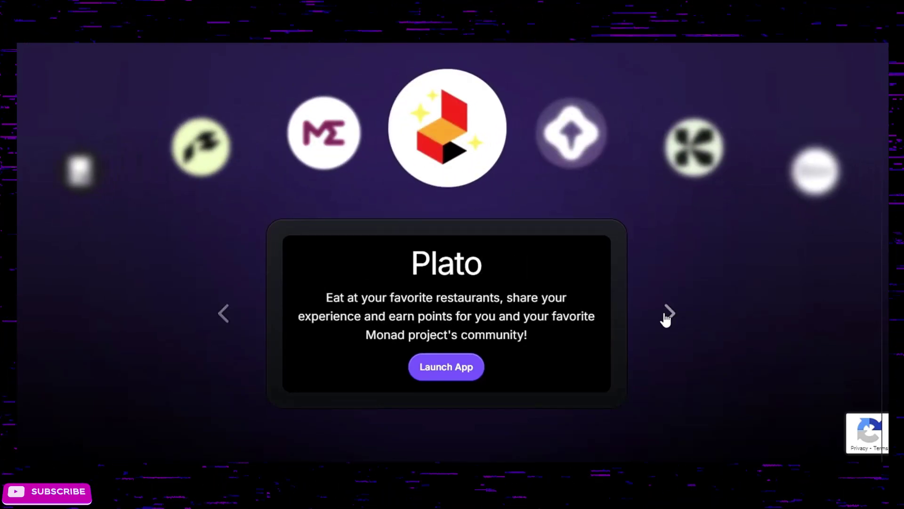
left_click(668, 314)
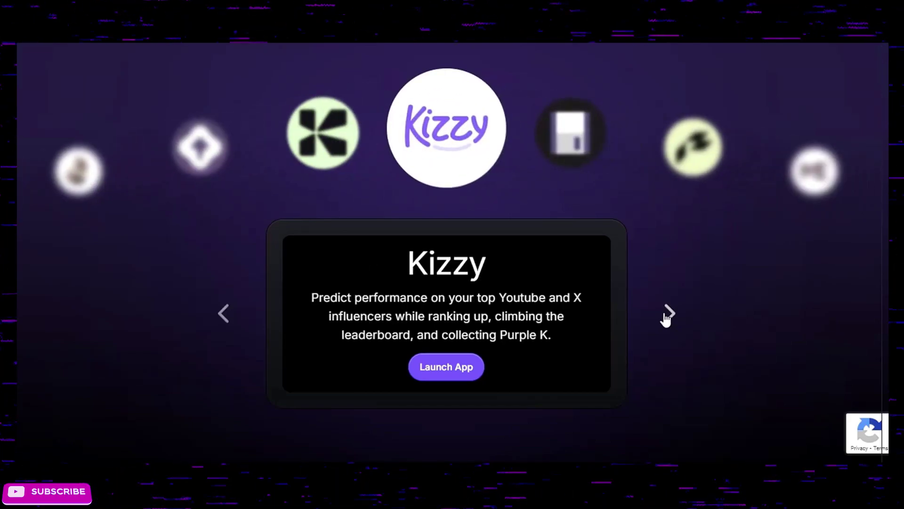
left_click(666, 314)
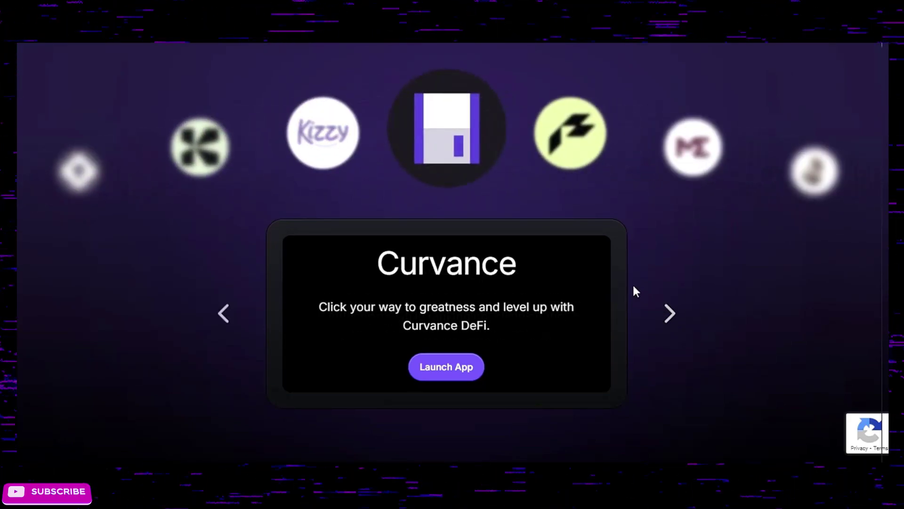
Scroll through the App Hub listings and back up to the Getting Started section
scroll(633, 286, "down", 10)
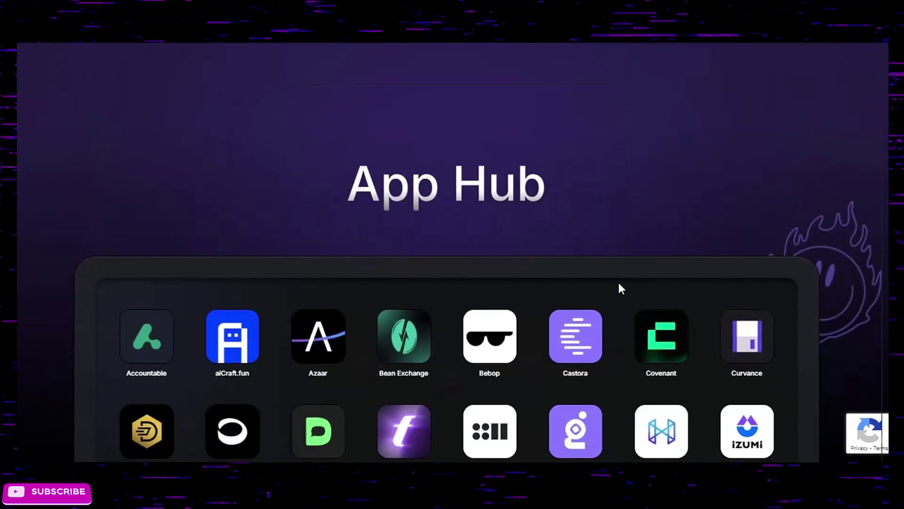
scroll(619, 288, "down", 7)
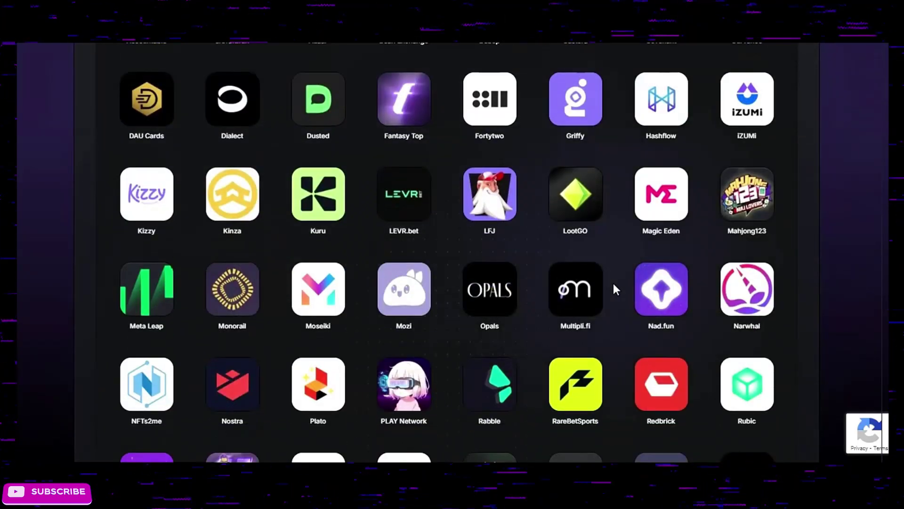
scroll(613, 286, "down", 6)
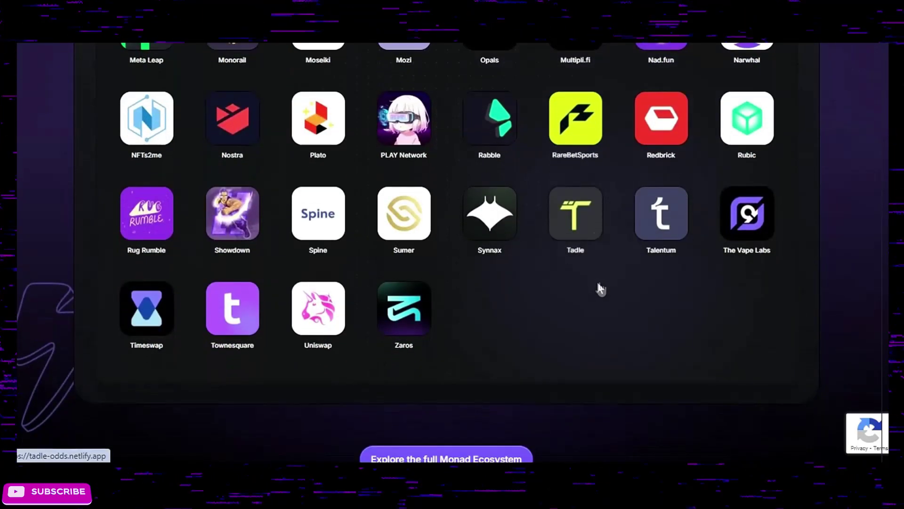
scroll(597, 306, "down", 1)
scroll(597, 306, "up", 7)
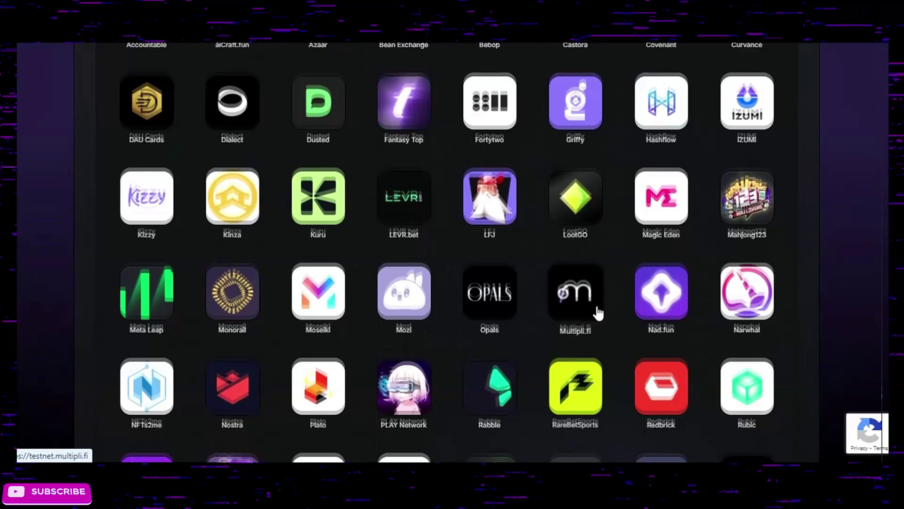
scroll(612, 339, "up", 10)
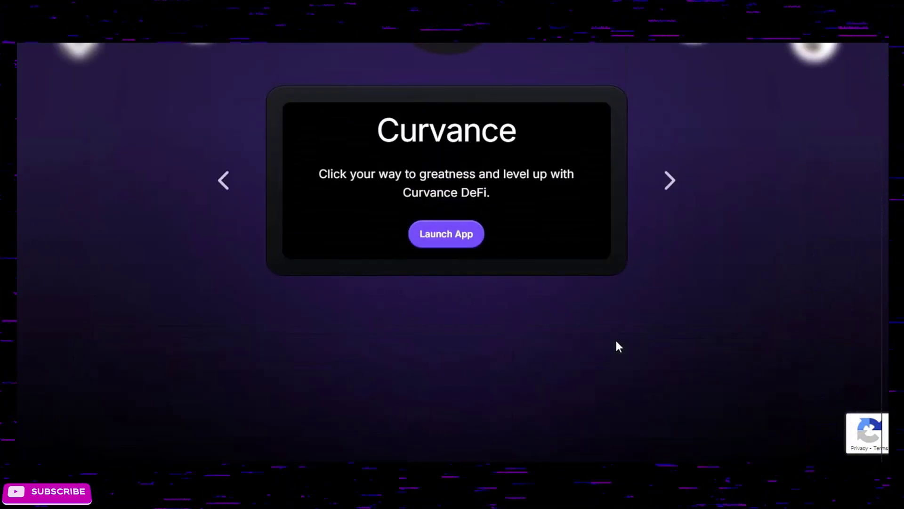
scroll(618, 346, "up", 4)
scroll(616, 349, "up", 4)
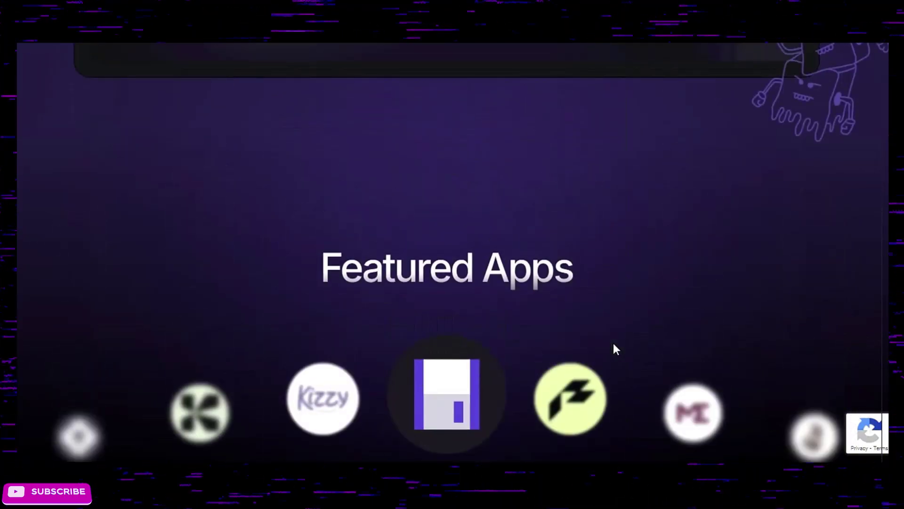
scroll(614, 344, "up", 8)
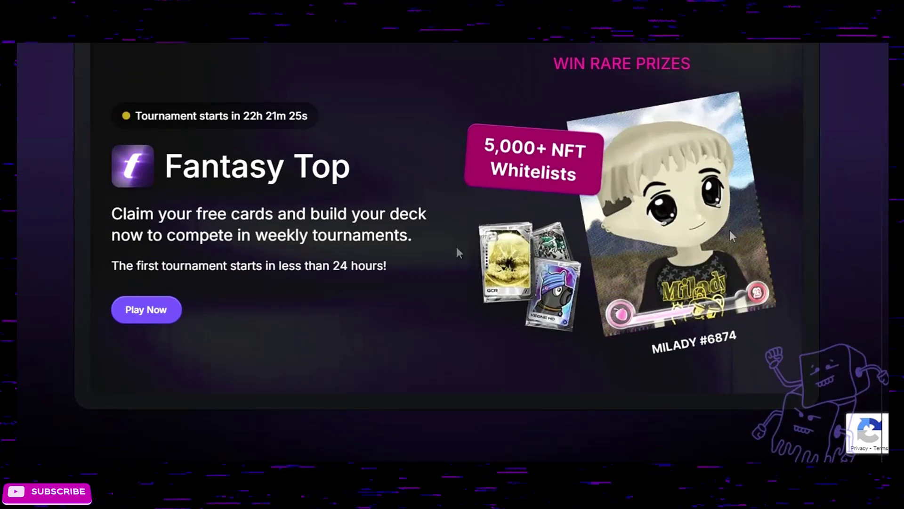
scroll(516, 275, "up", 12)
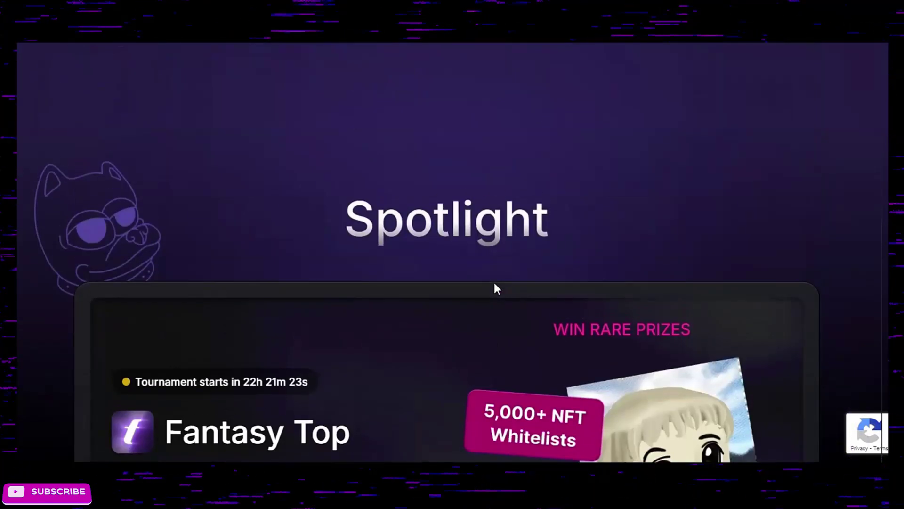
scroll(496, 291, "up", 6)
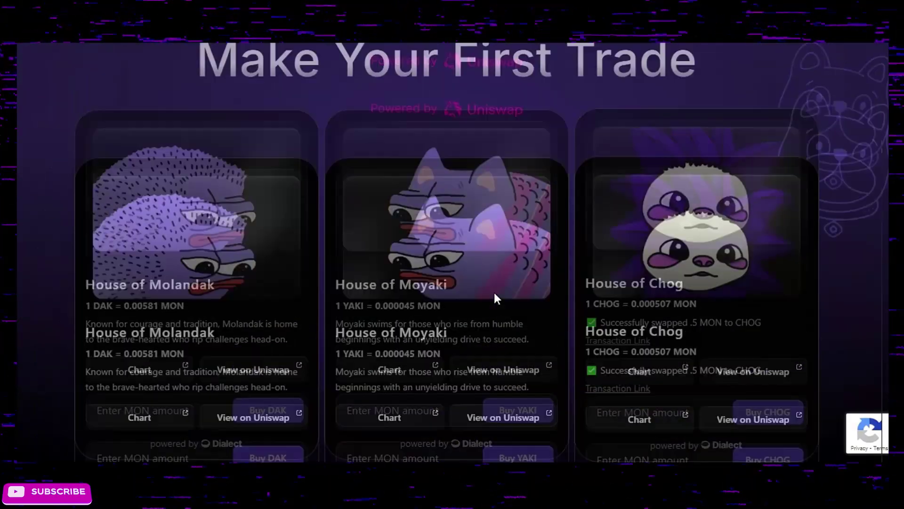
scroll(488, 303, "down", 4)
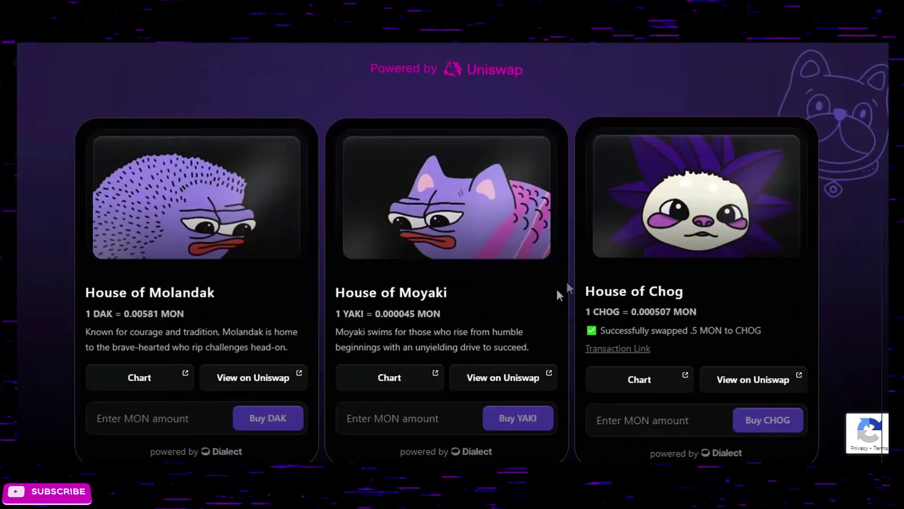
scroll(479, 303, "up", 7)
scroll(479, 303, "up", 8)
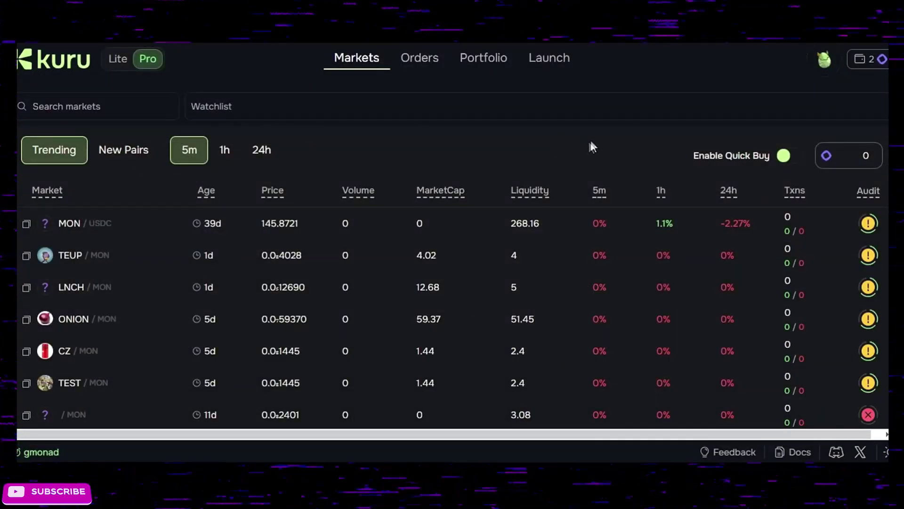
Scan Kuru's trending markets like MON/USDC, then view the Orders page showing no trades
scroll(560, 221, "down", 3)
scroll(574, 248, "down", 10)
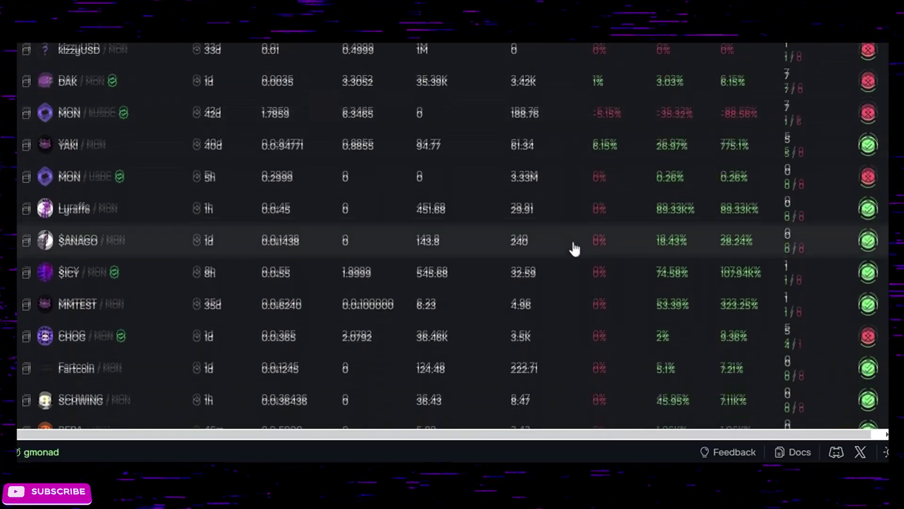
scroll(563, 253, "down", 2)
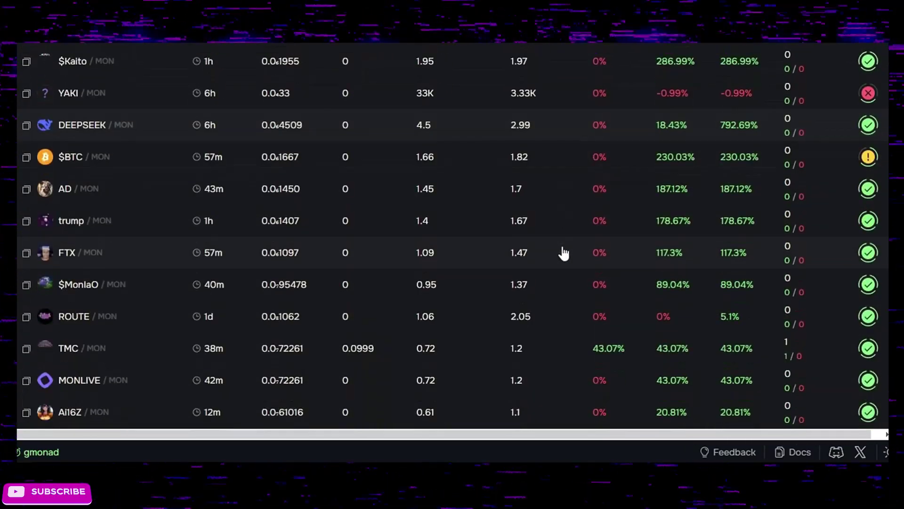
scroll(561, 253, "up", 15)
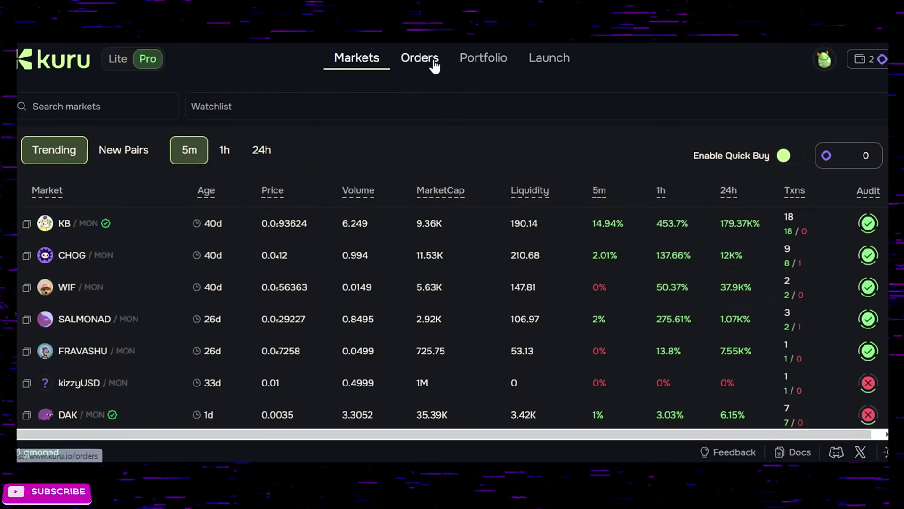
left_click(453, 64)
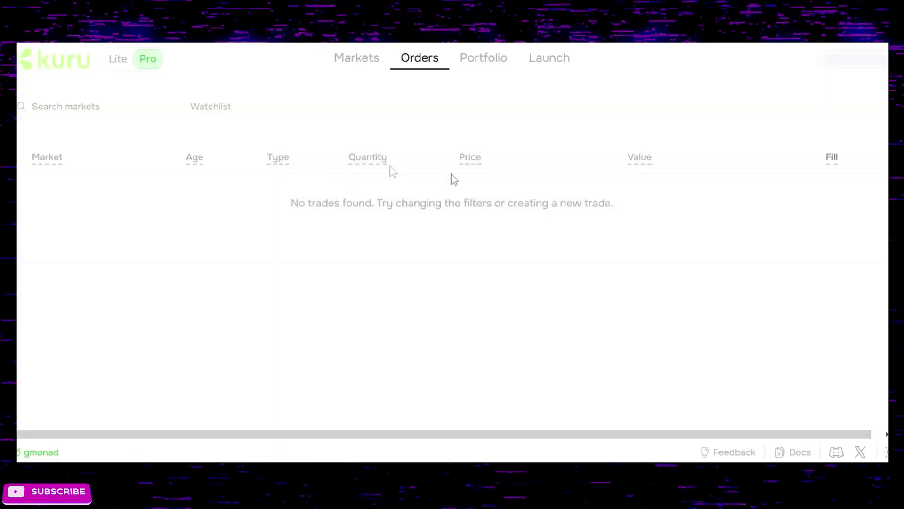